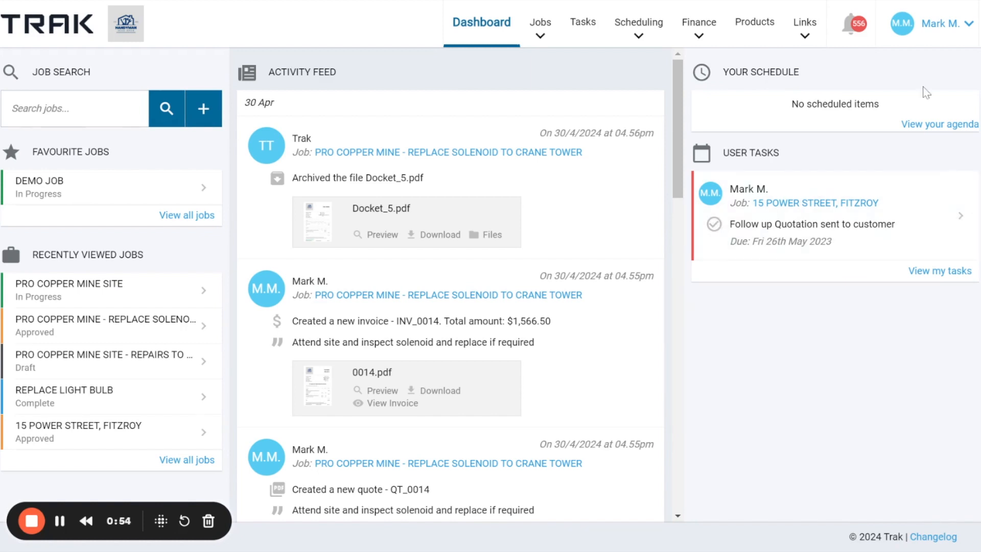
Open the Service Types list in the compliance document settings.
{"action": "left_click", "coordinate": [942, 27]}
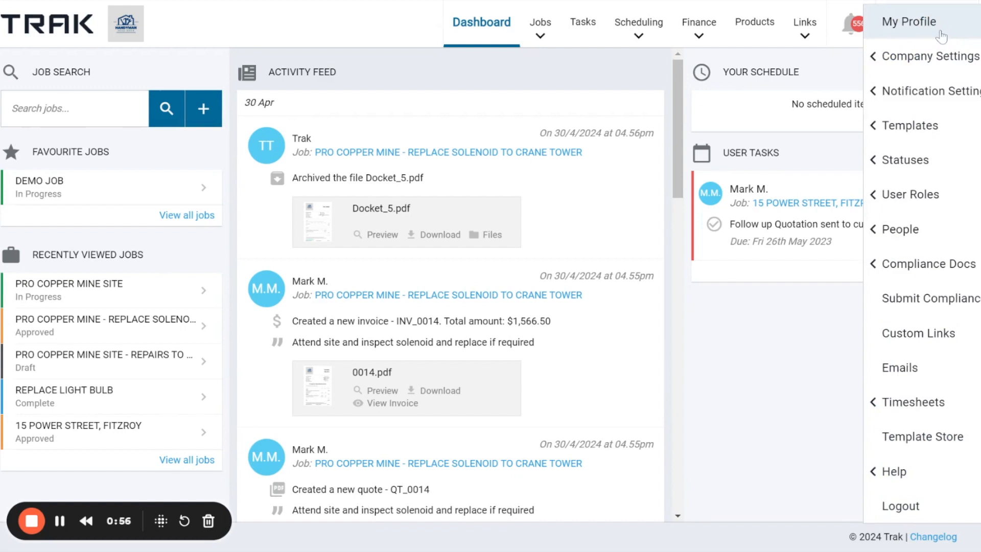
{"action": "left_click", "coordinate": [916, 276]}
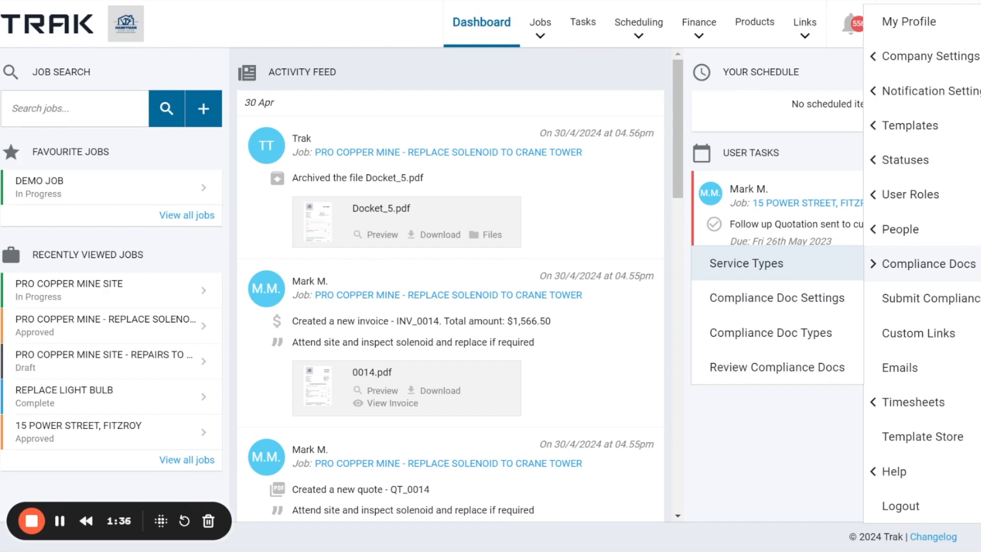
{"action": "left_click", "coordinate": [746, 264]}
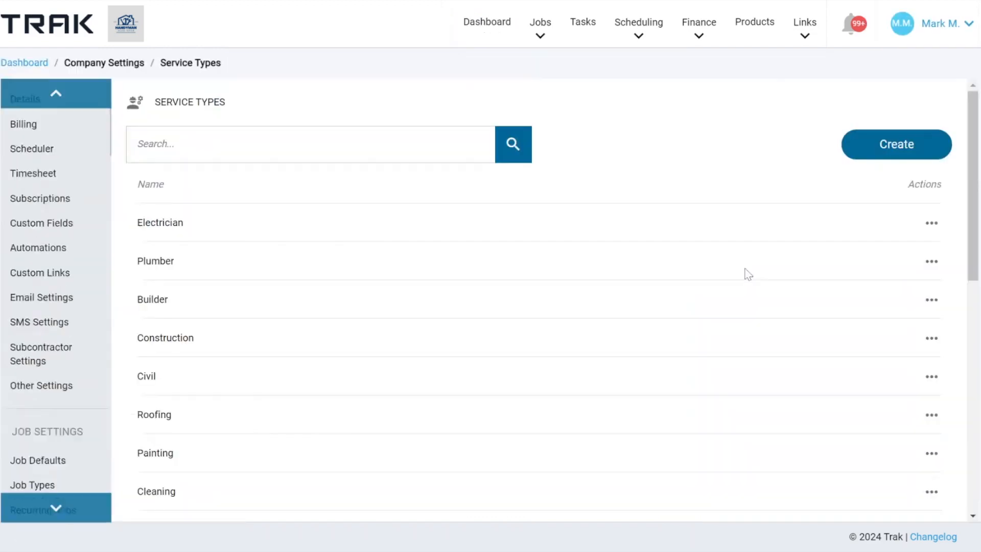
Examine the Name, Type and Compliance Documents fields of a new service type, and close the form without saving.
{"action": "left_click", "coordinate": [913, 147]}
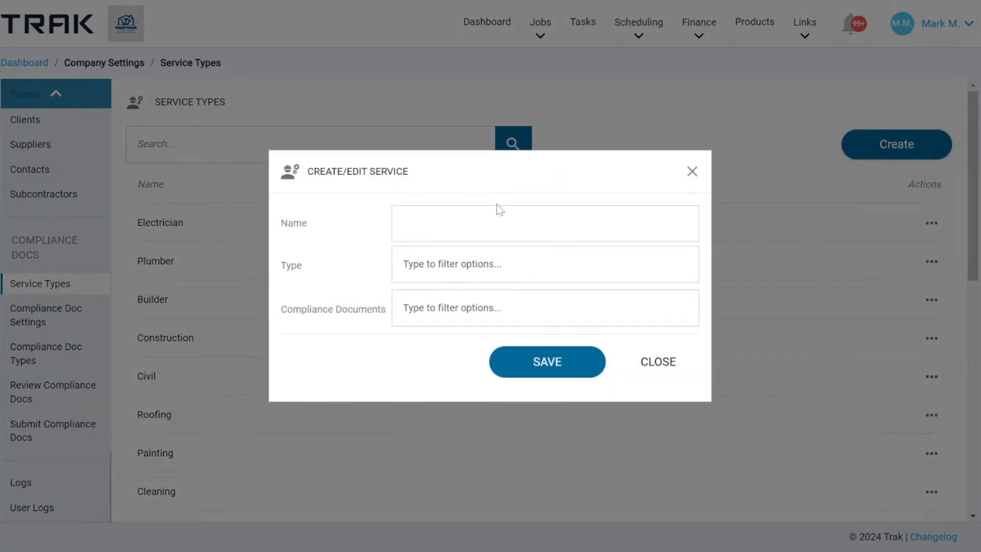
{"action": "left_click", "coordinate": [431, 255]}
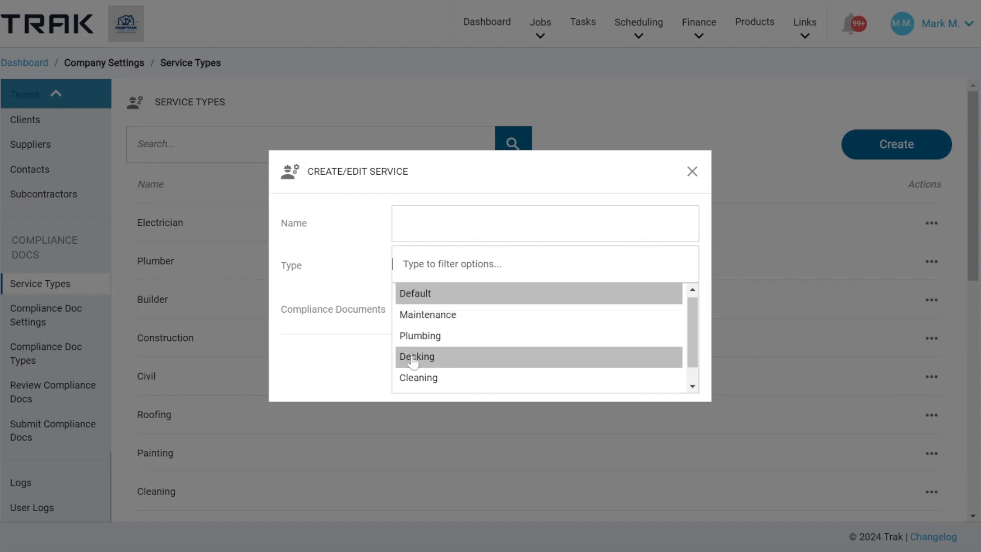
{"action": "left_click", "coordinate": [365, 282]}
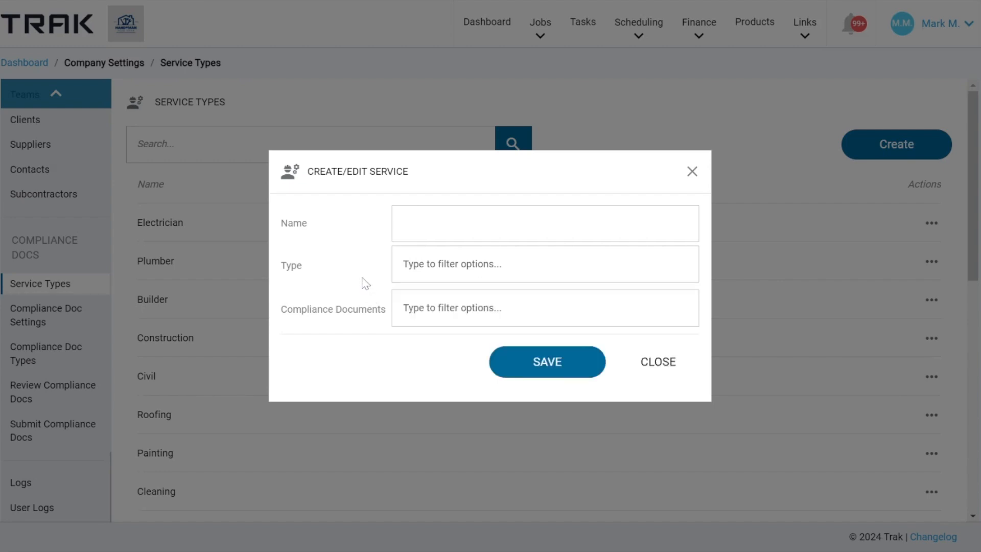
{"action": "left_click", "coordinate": [416, 316]}
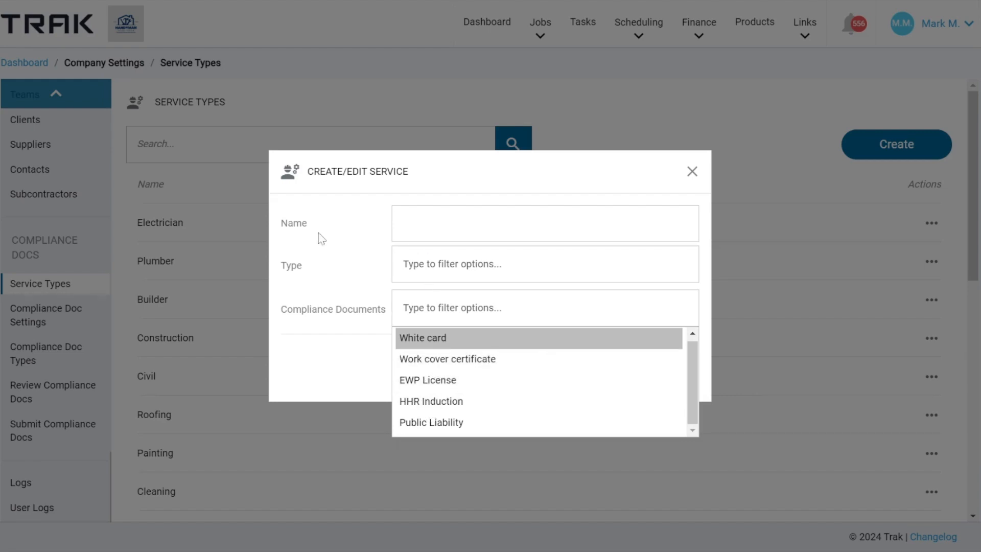
{"action": "left_click_drag", "start_coordinate": [288, 224], "coordinate": [347, 231]}
{"action": "left_click_drag", "start_coordinate": [286, 266], "coordinate": [330, 269]}
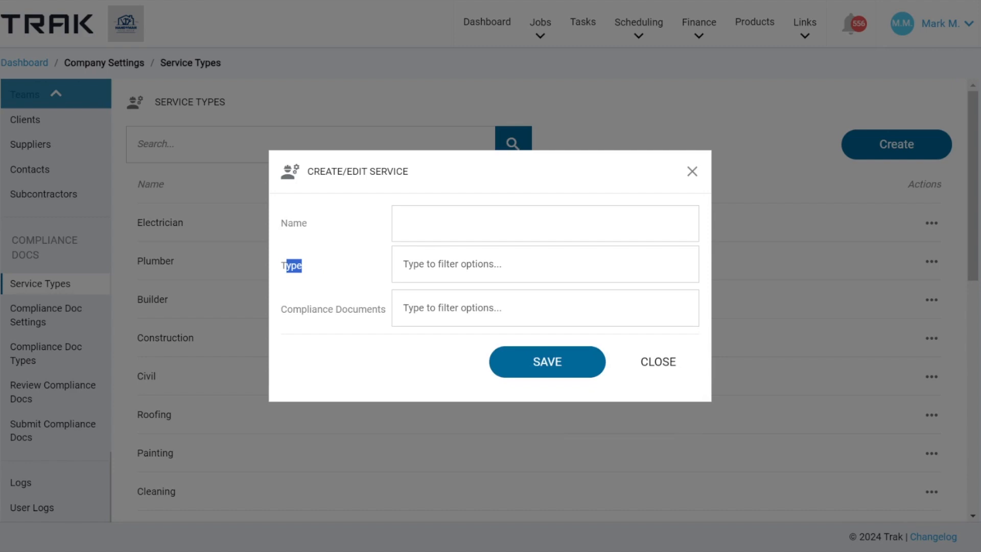
{"action": "left_click", "coordinate": [692, 173]}
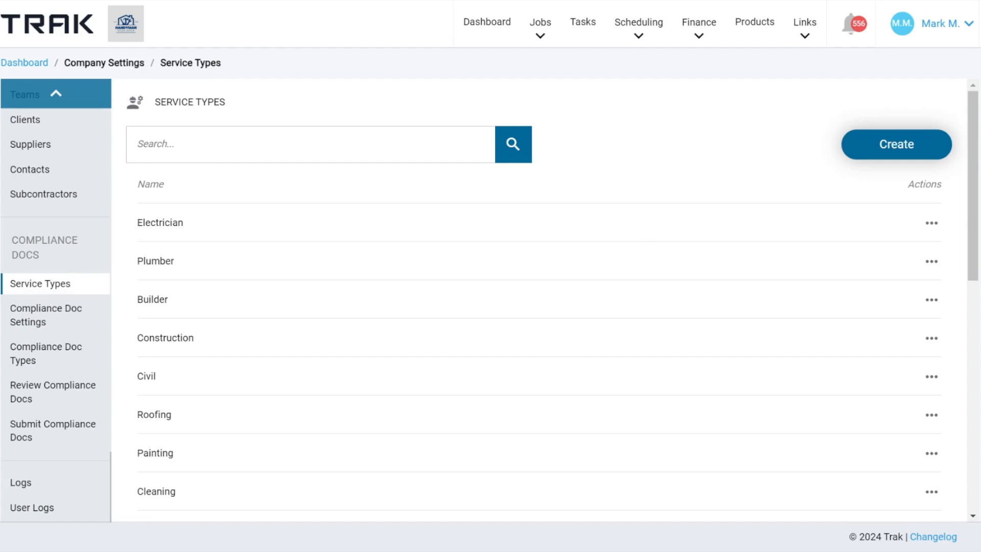
Open the compliance document types and review the White card, Work cover certificate and EWP License entries.
{"action": "left_click", "coordinate": [48, 353]}
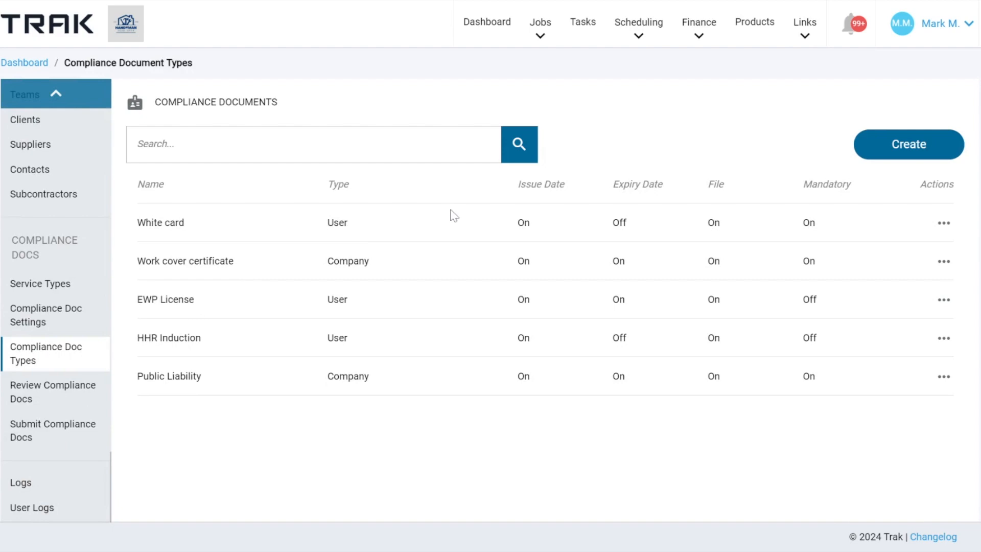
{"action": "triple_click", "coordinate": [147, 222]}
{"action": "left_click_drag", "start_coordinate": [137, 266], "coordinate": [234, 271]}
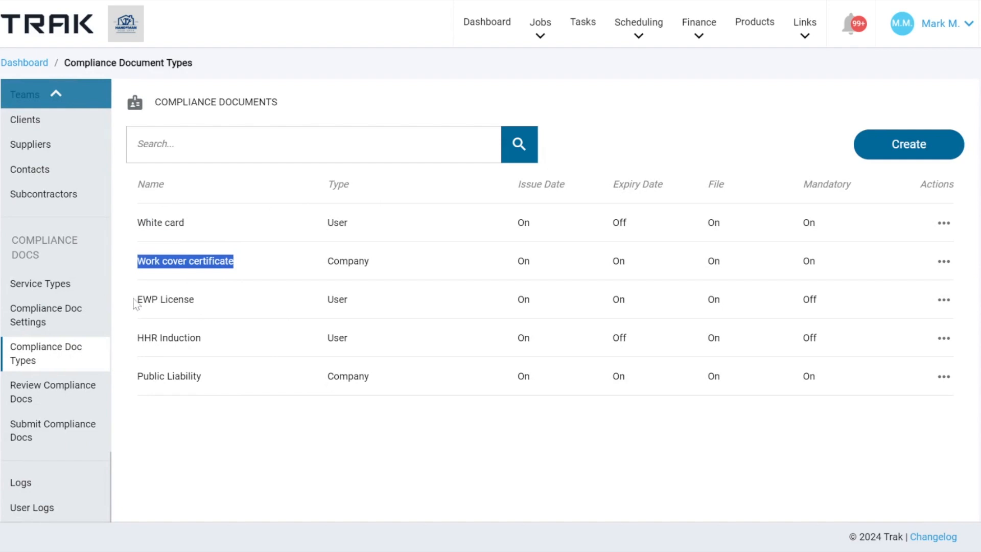
{"action": "left_click_drag", "start_coordinate": [130, 303], "coordinate": [231, 308]}
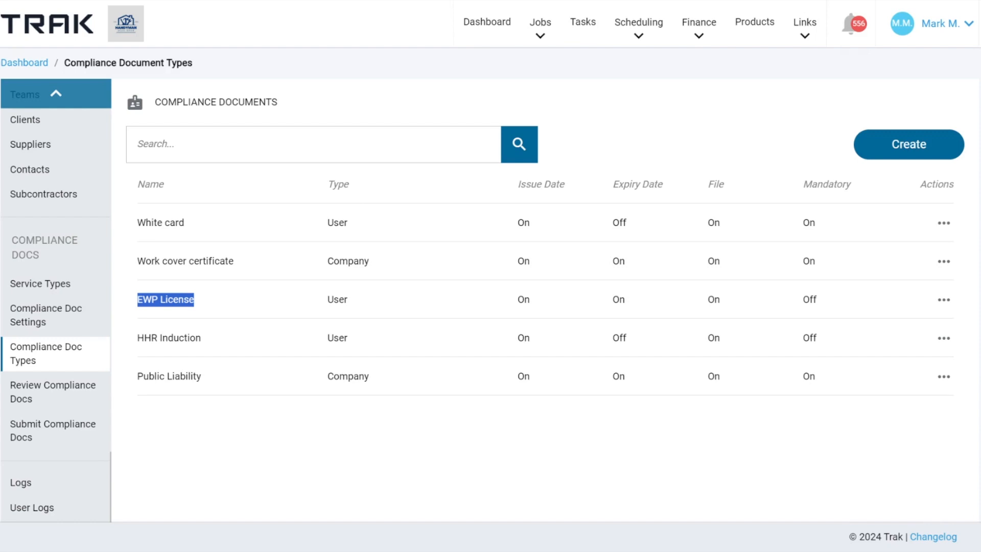
Start a new compliance document type named Metricon Induction and set its type to User.
{"action": "left_click", "coordinate": [895, 150]}
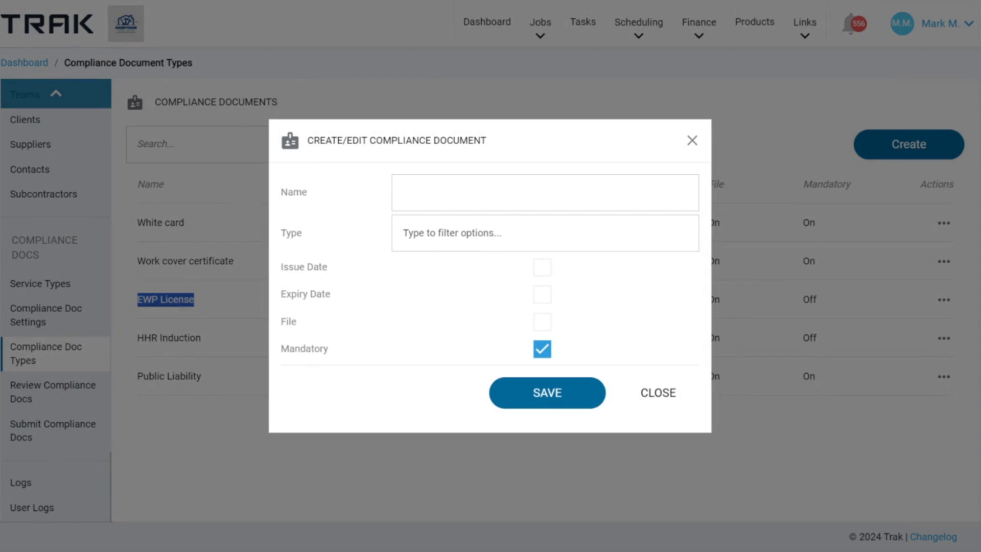
{"action": "left_click", "coordinate": [443, 192]}
{"action": "type", "text": "Metricon Induction"}
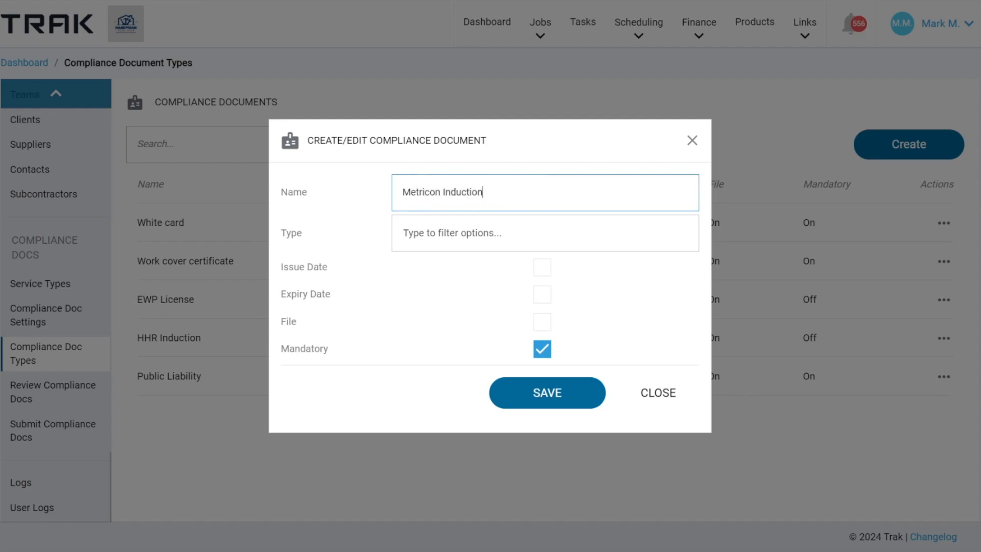
{"action": "left_click", "coordinate": [429, 239]}
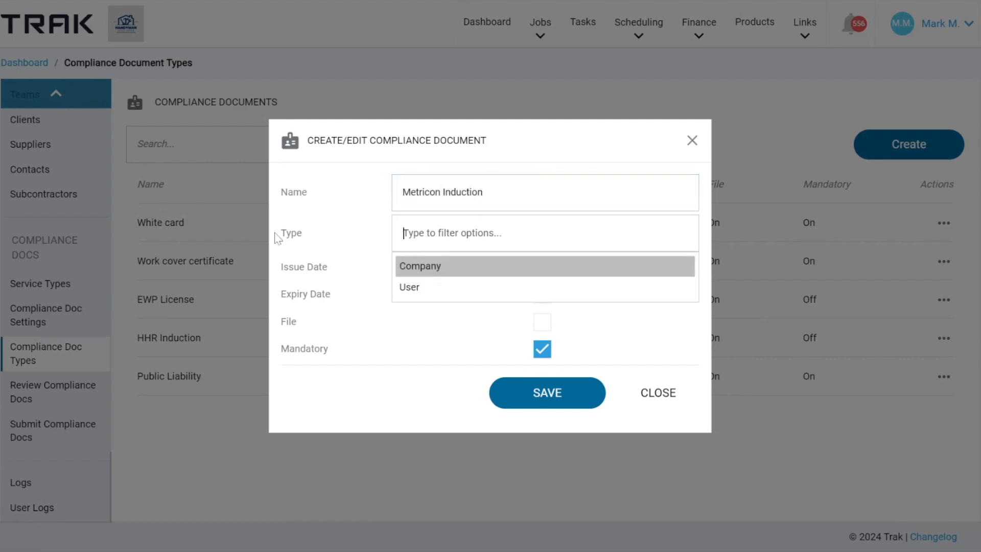
{"action": "left_click", "coordinate": [416, 289]}
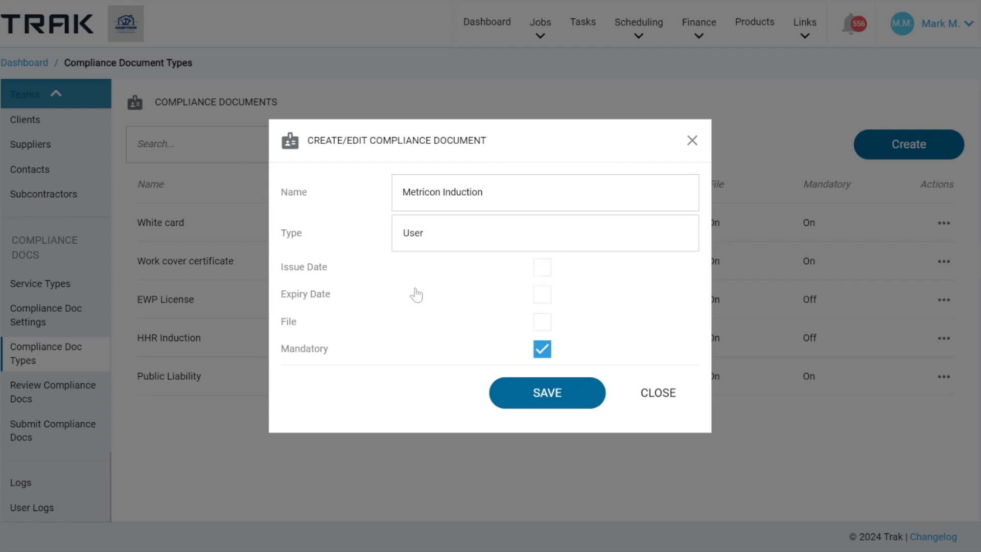
Enable the issue date and file for the Metricon Induction document type and save it.
{"action": "left_click", "coordinate": [542, 269]}
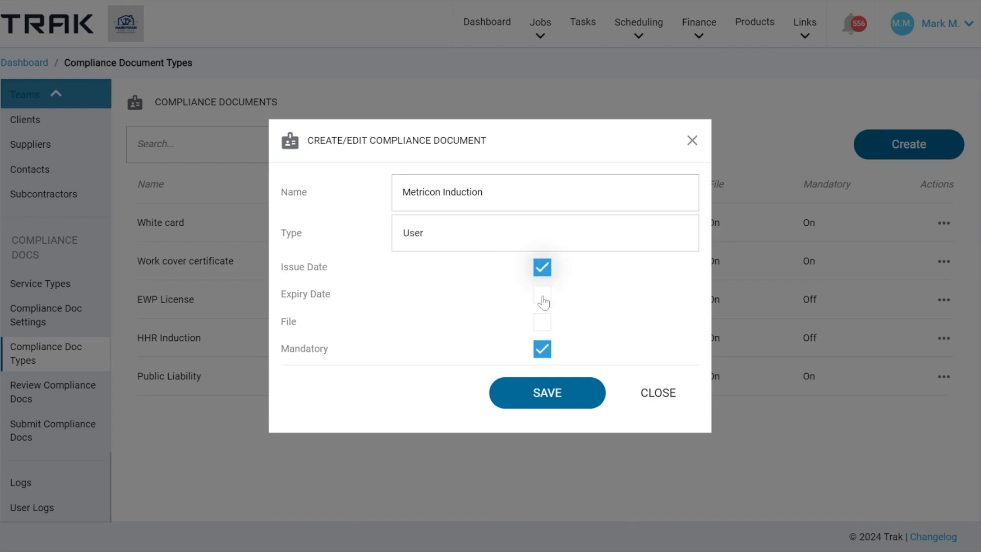
{"action": "left_click", "coordinate": [544, 328]}
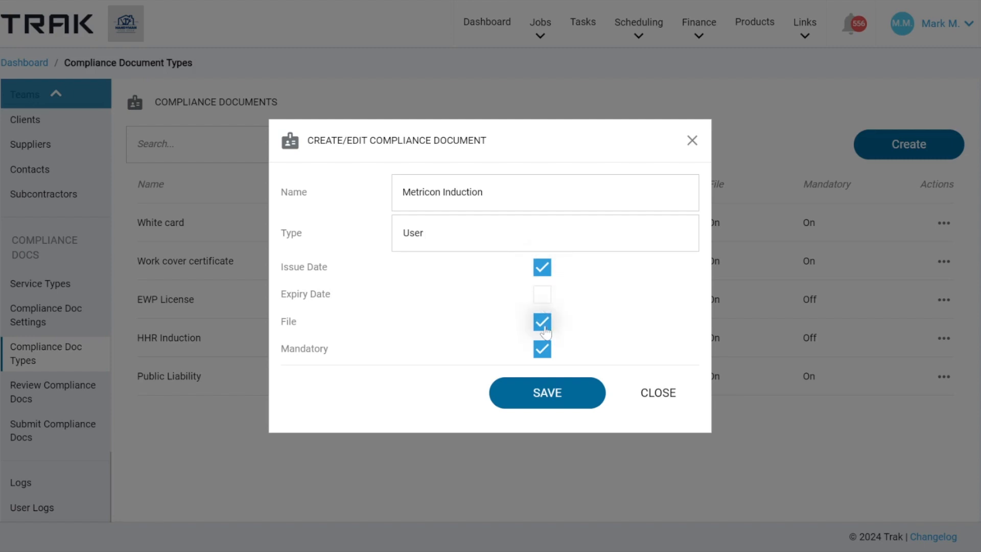
{"action": "left_click", "coordinate": [545, 399]}
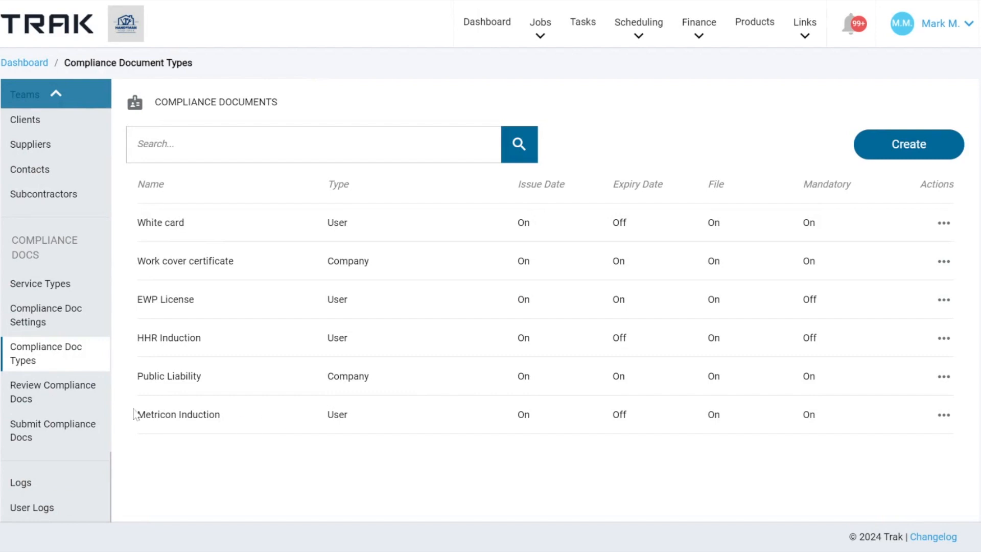
{"action": "left_click_drag", "start_coordinate": [134, 415], "coordinate": [883, 413]}
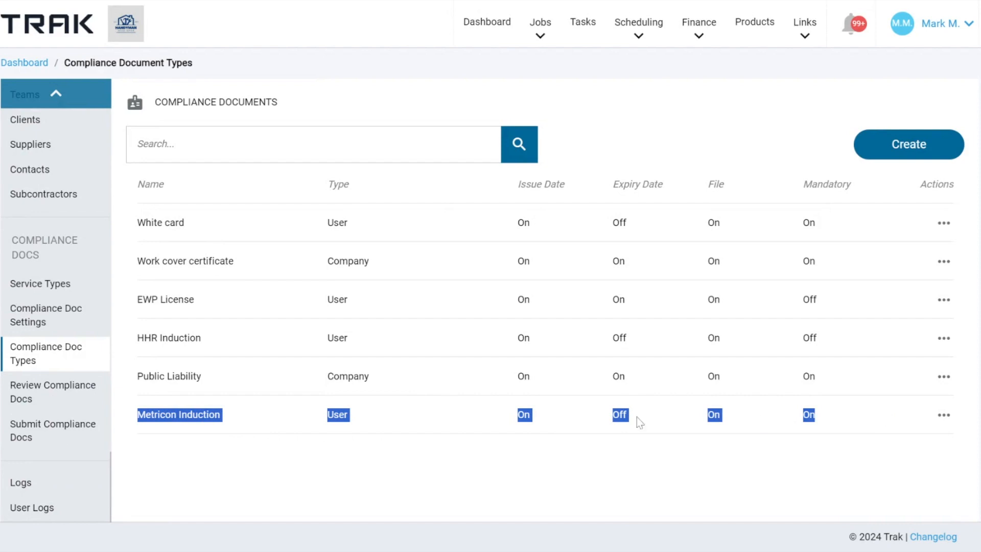
Add Metricon Induction to the compliance documents of the Plumber service type and save the service.
{"action": "left_click", "coordinate": [42, 287]}
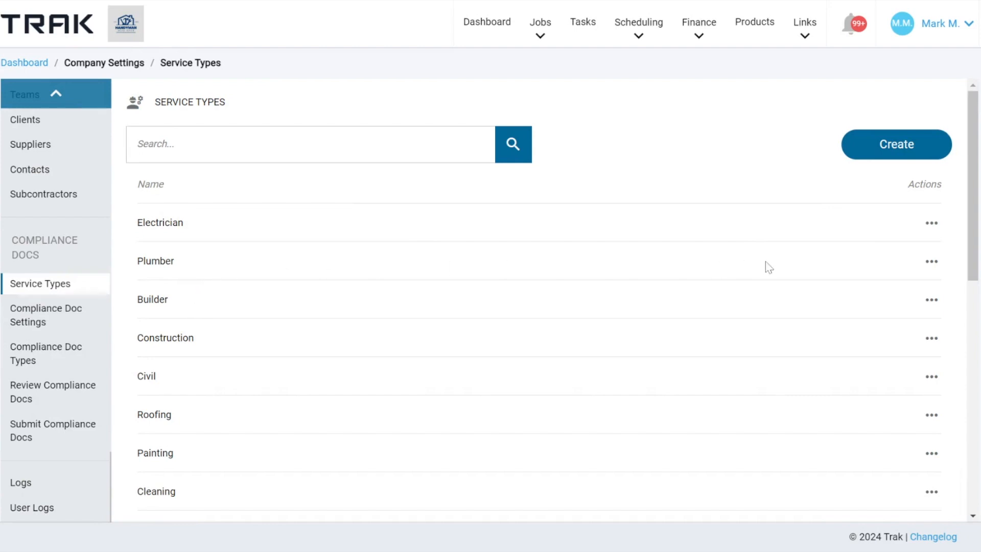
{"action": "left_click", "coordinate": [931, 261]}
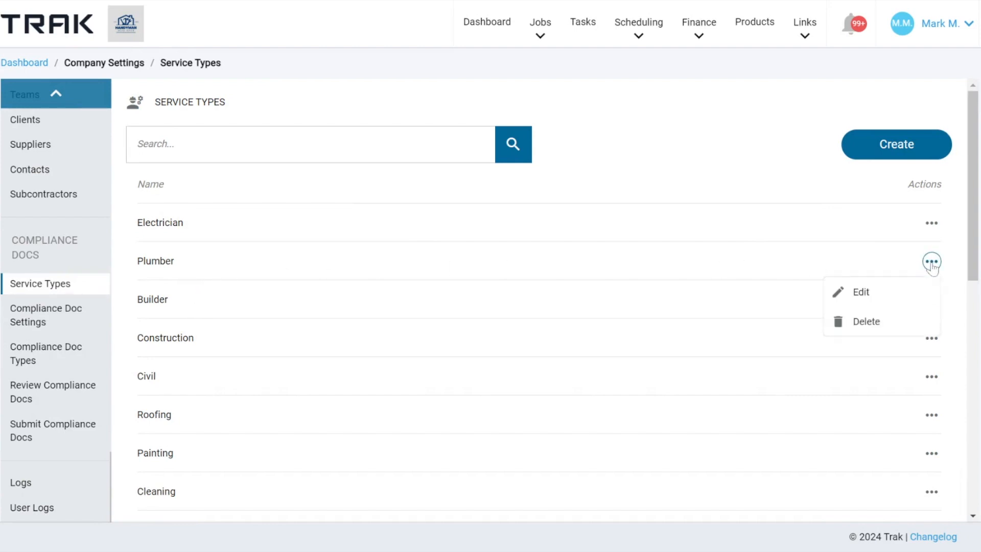
{"action": "left_click", "coordinate": [863, 291]}
{"action": "left_click", "coordinate": [632, 312]}
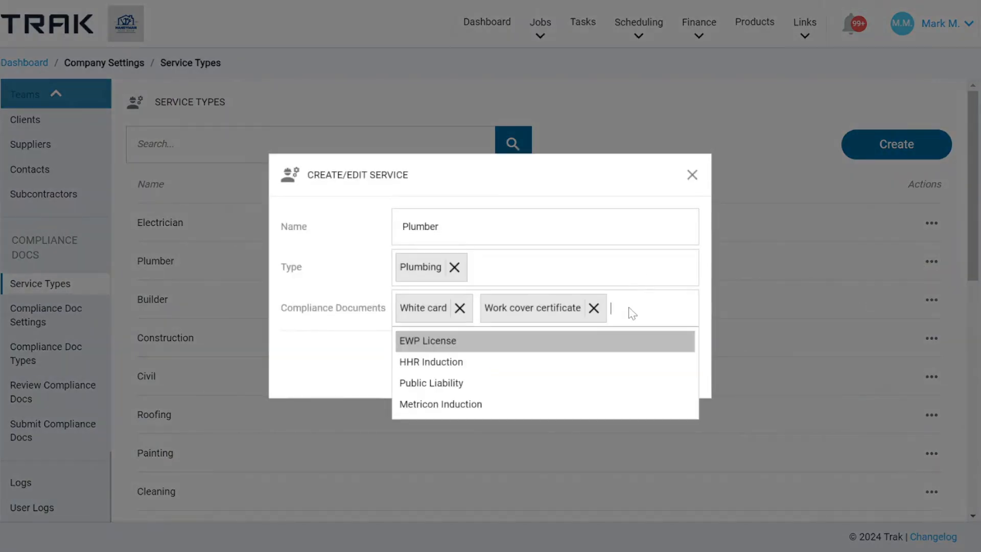
{"action": "left_click", "coordinate": [464, 403]}
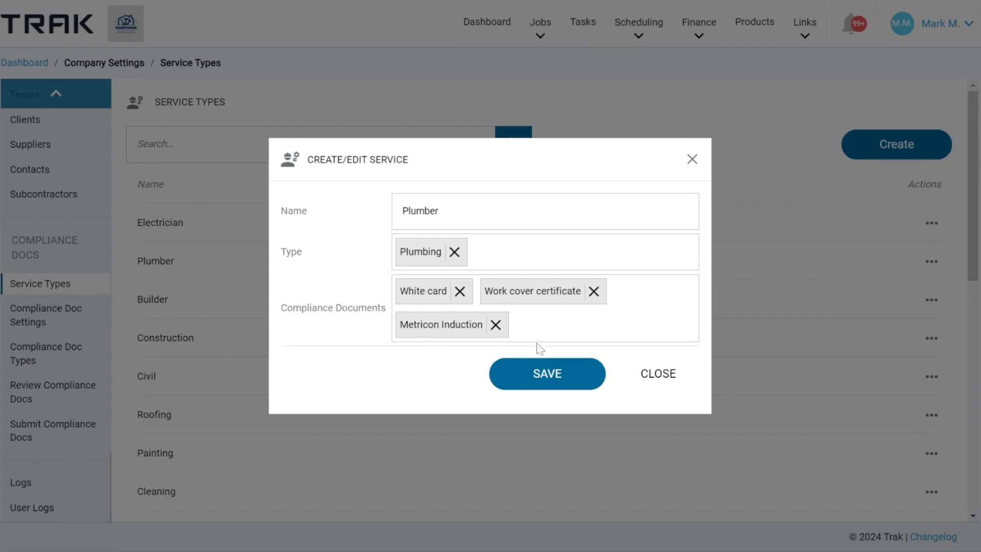
{"action": "left_click", "coordinate": [547, 373]}
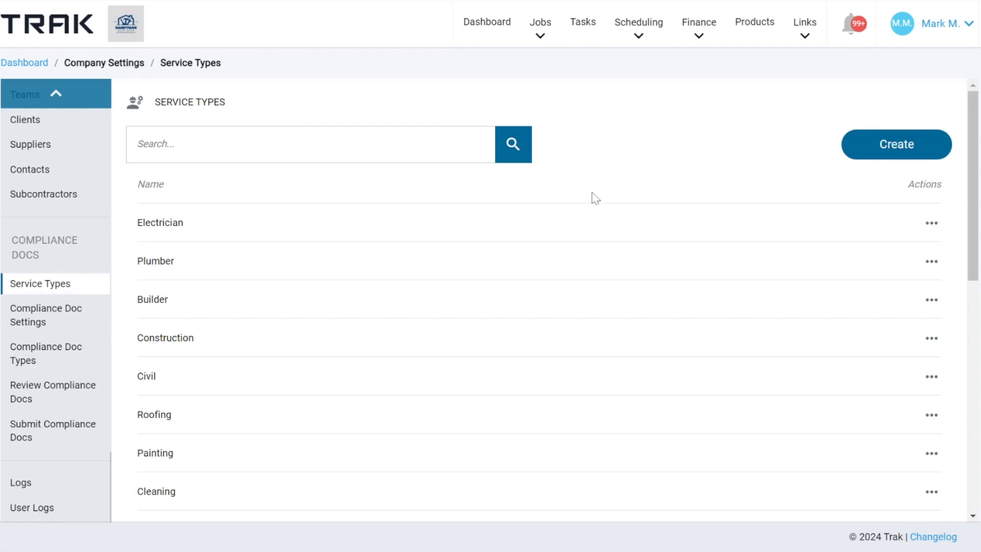
Go to the company's user list and start creating a new user.
{"action": "left_click", "coordinate": [936, 25]}
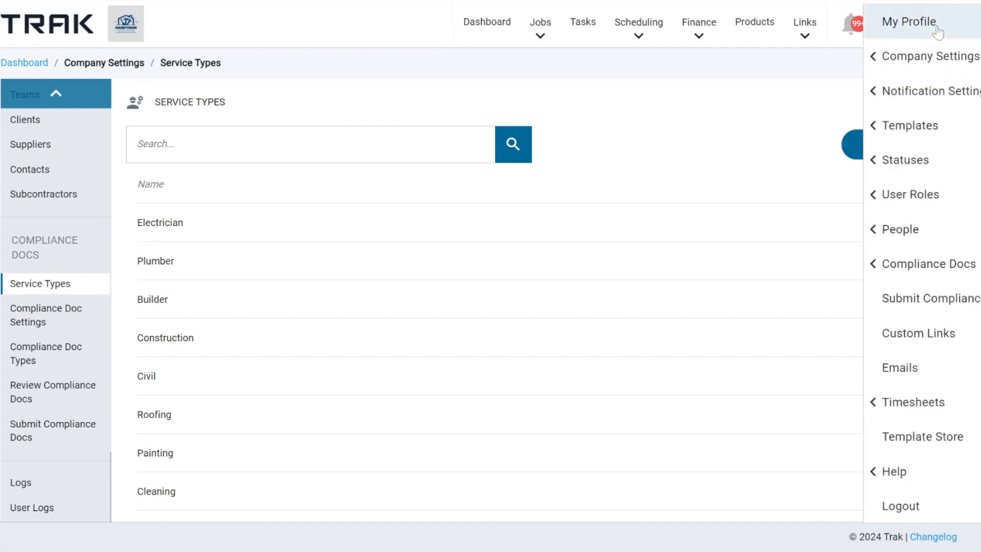
{"action": "left_click", "coordinate": [893, 240]}
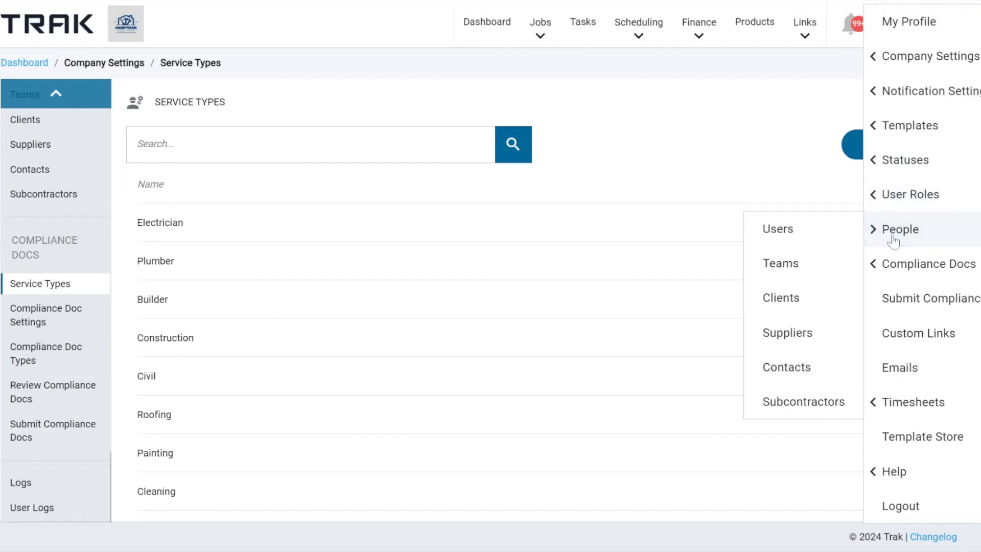
{"action": "left_click", "coordinate": [791, 233]}
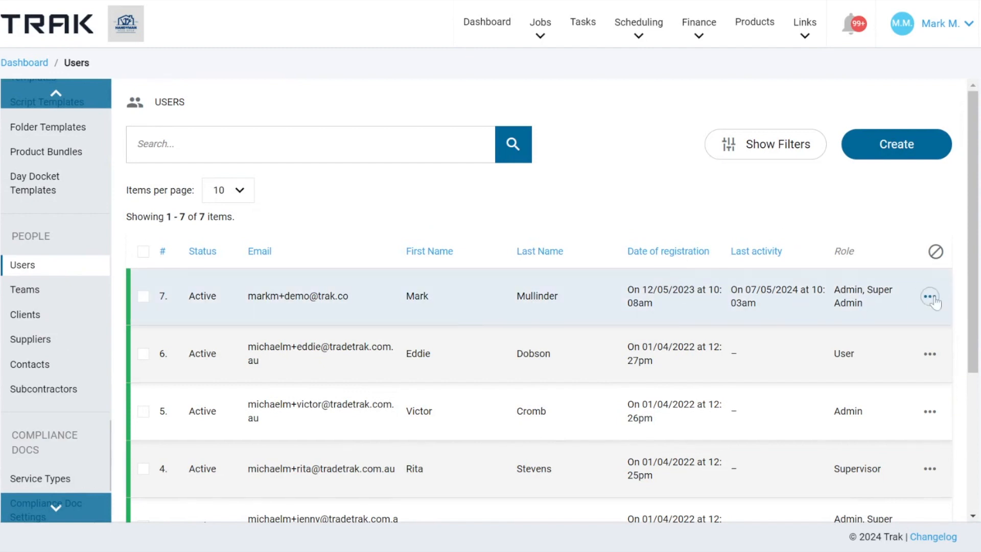
{"action": "left_click", "coordinate": [886, 149]}
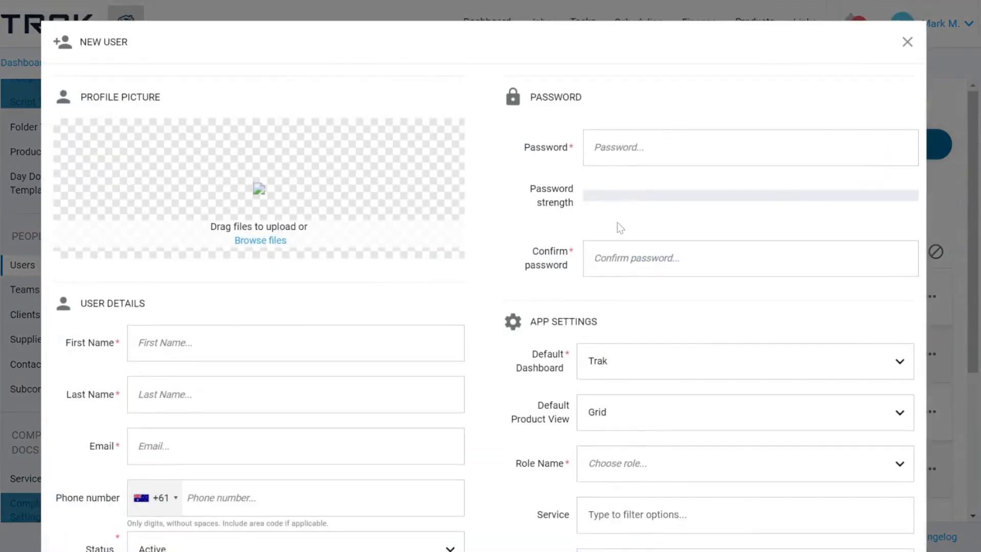
Assign the Plumber and Construction services to the new user in the app settings.
{"action": "scroll", "coordinate": [505, 269], "scroll_direction": "down", "scroll_amount": 6}
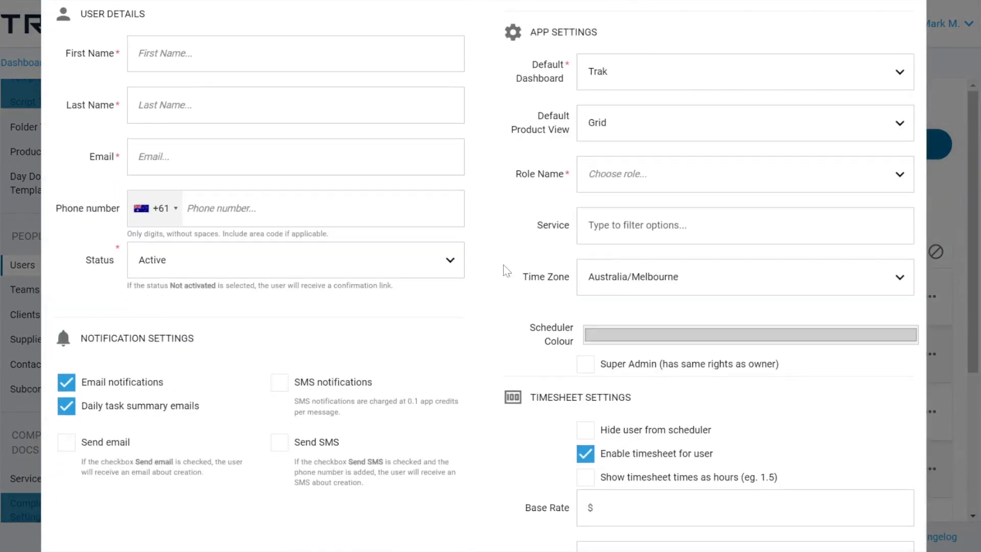
{"action": "left_click_drag", "start_coordinate": [532, 226], "coordinate": [565, 241]}
{"action": "left_click", "coordinate": [610, 229]}
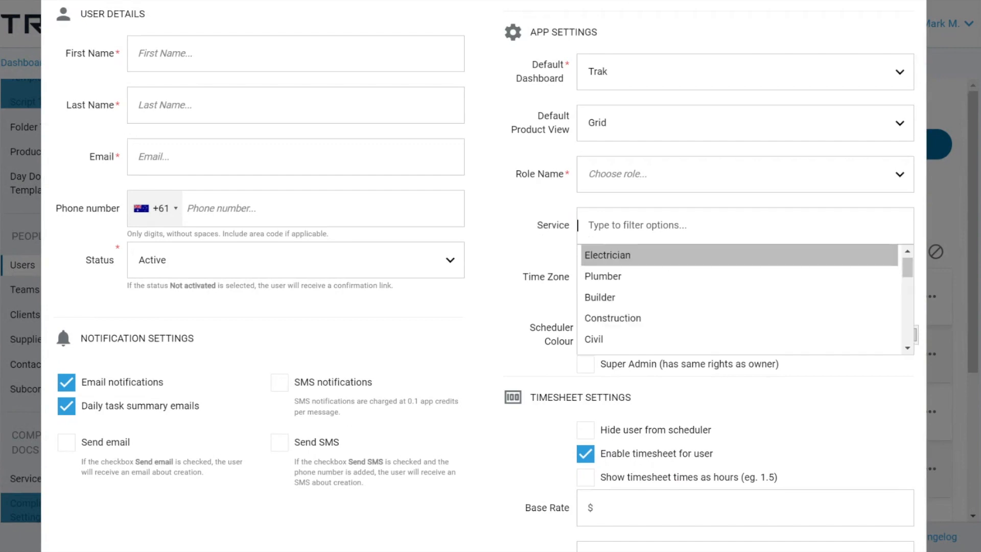
{"action": "left_click", "coordinate": [618, 257]}
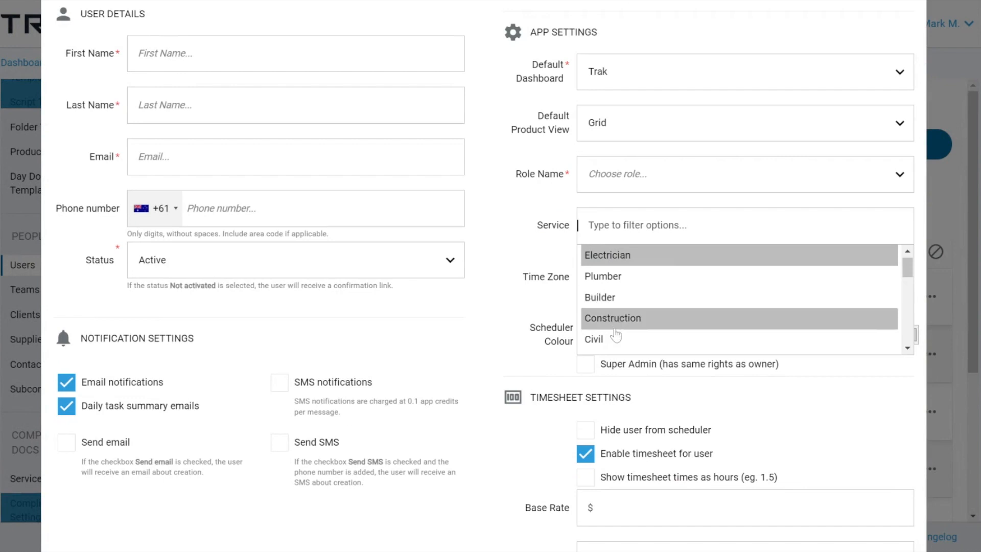
{"action": "left_click", "coordinate": [611, 279]}
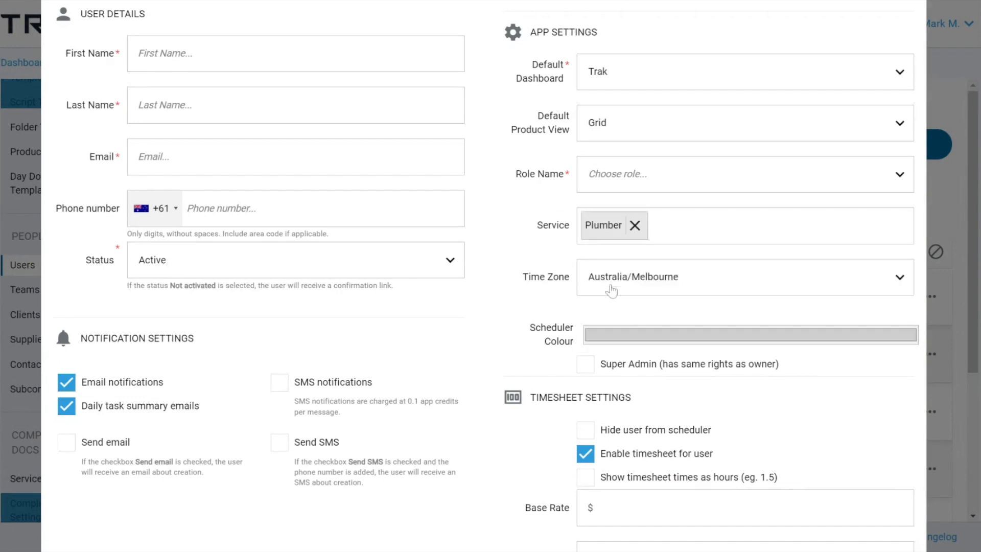
{"action": "left_click", "coordinate": [673, 227]}
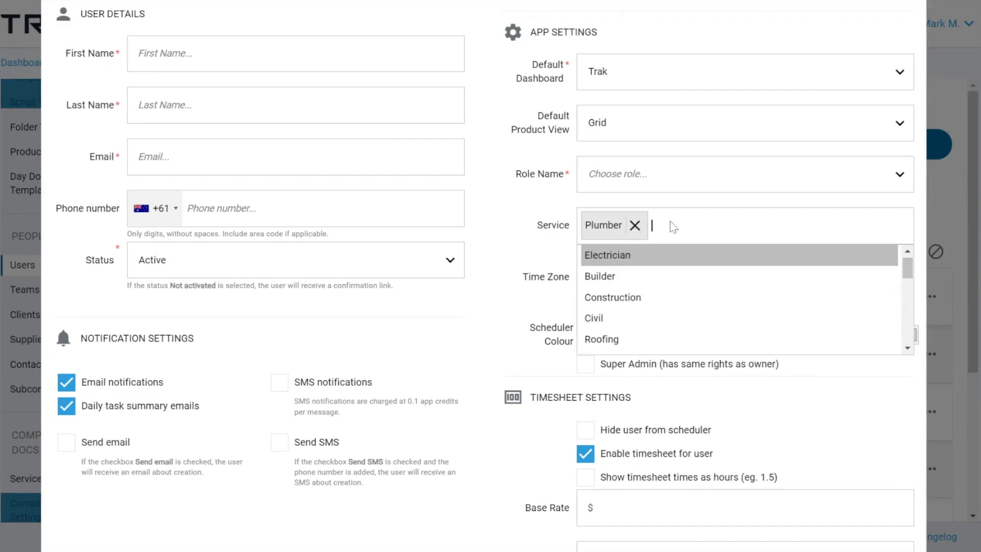
{"action": "left_click", "coordinate": [624, 297]}
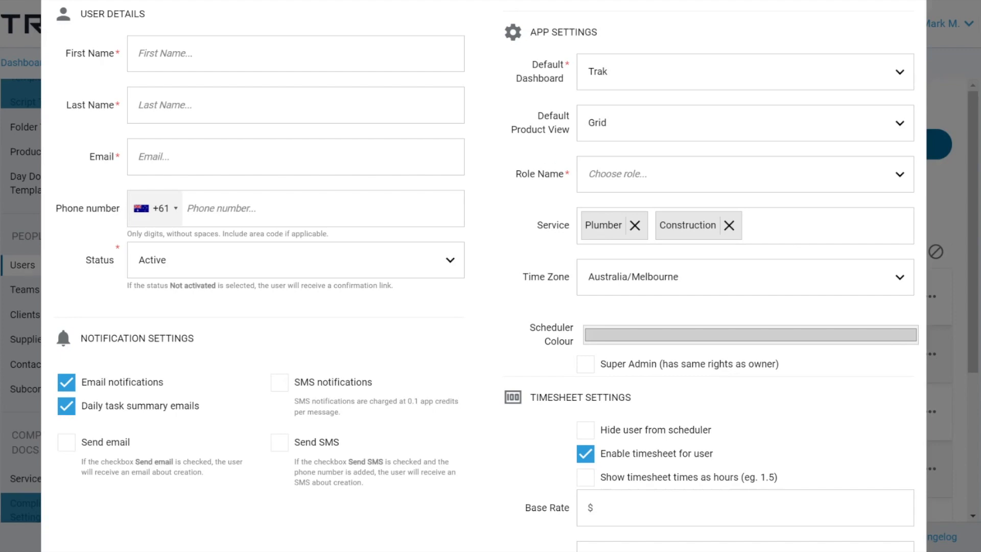
Close the new user form and go to the page for submitting compliance documents.
{"action": "left_click", "coordinate": [907, 47]}
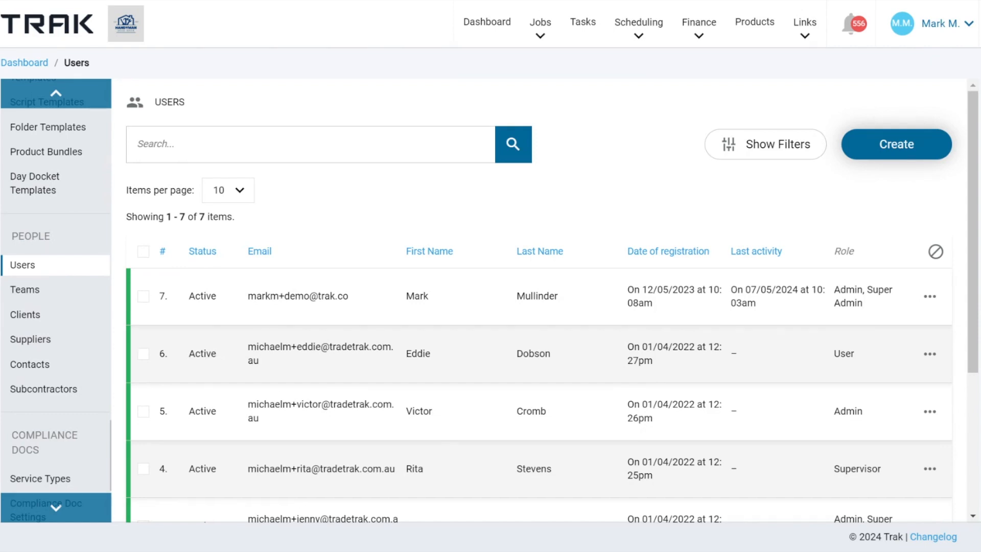
{"action": "left_click", "coordinate": [944, 32]}
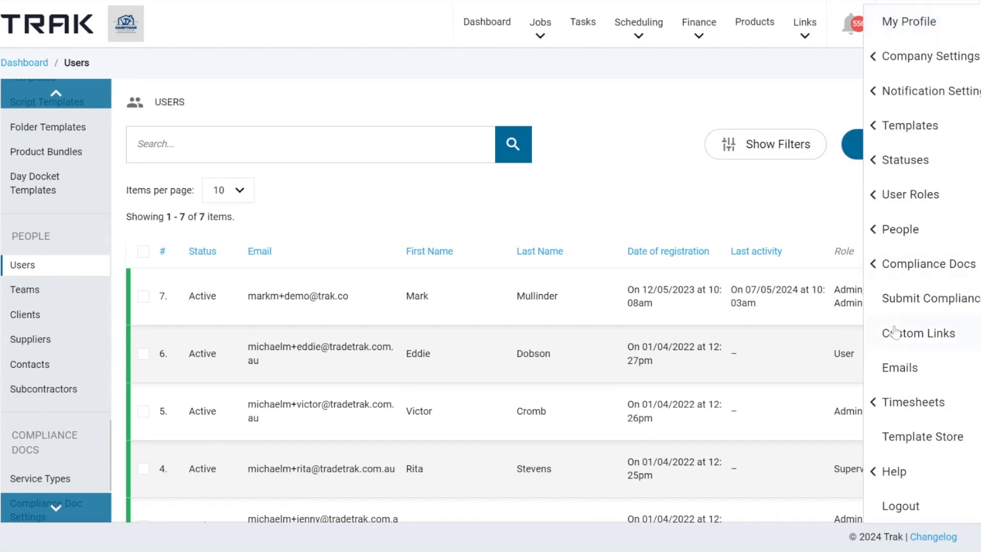
{"action": "left_click", "coordinate": [907, 301]}
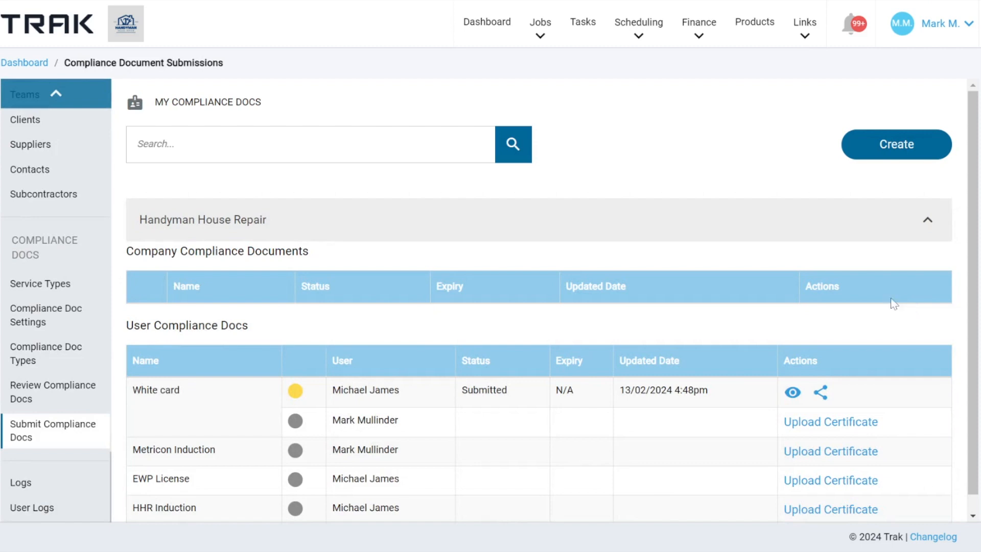
{"action": "scroll", "coordinate": [744, 275], "scroll_direction": "down", "scroll_amount": 1}
{"action": "scroll", "coordinate": [745, 275], "scroll_direction": "up", "scroll_amount": 1}
Create a compliance document submission for the contractor Handyman House Repair with White card as the document.
{"action": "left_click", "coordinate": [872, 146]}
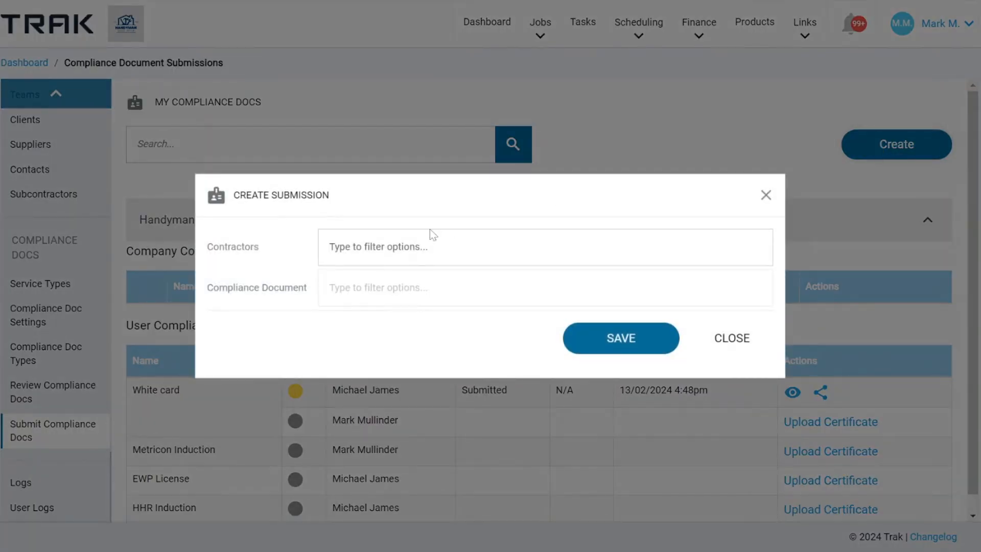
{"action": "left_click", "coordinate": [405, 255]}
{"action": "left_click", "coordinate": [393, 280]}
{"action": "left_click", "coordinate": [391, 289]}
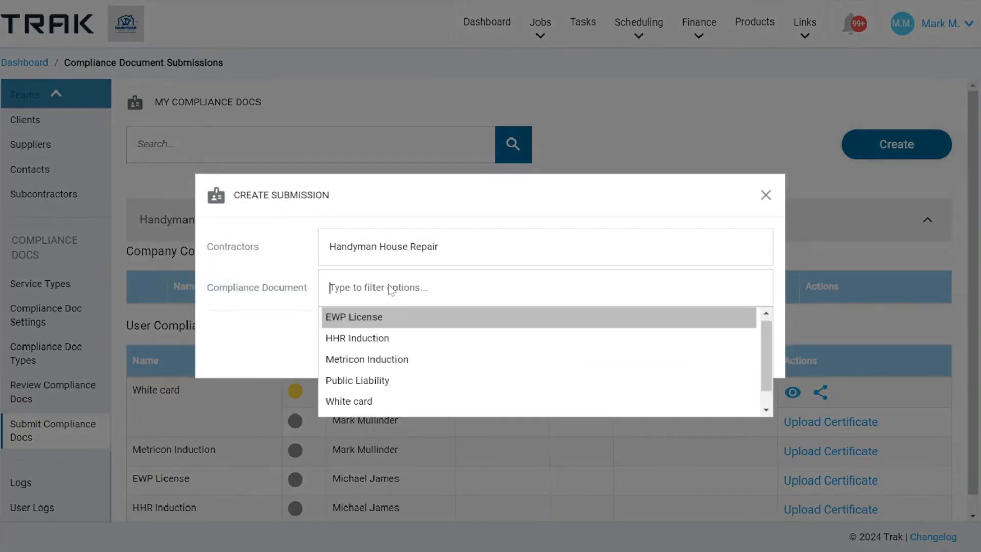
{"action": "scroll", "coordinate": [380, 334], "scroll_direction": "down", "scroll_amount": 1}
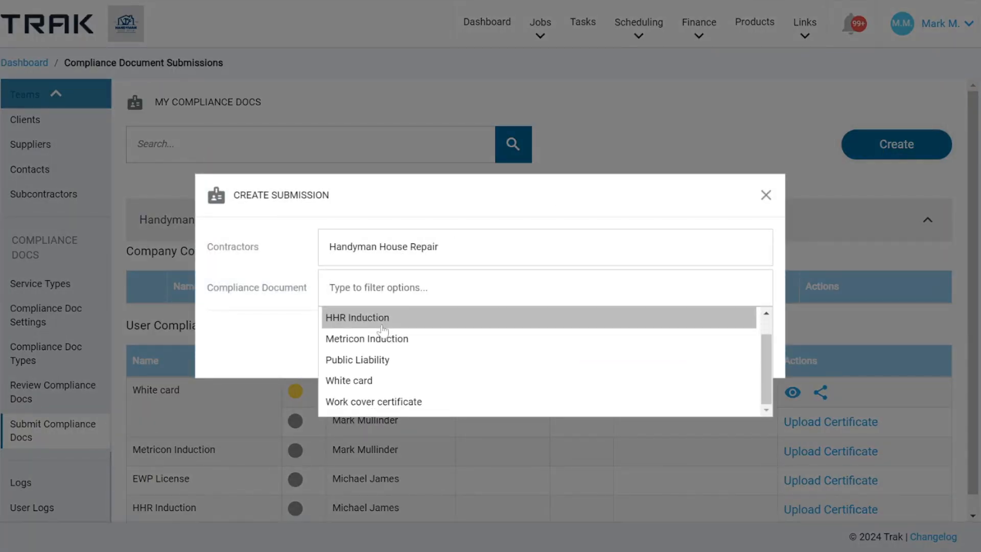
{"action": "left_click", "coordinate": [361, 380]}
Assign the submission to the signed-in user and set its issue date to 01 May 2019.
{"action": "left_click", "coordinate": [346, 261]}
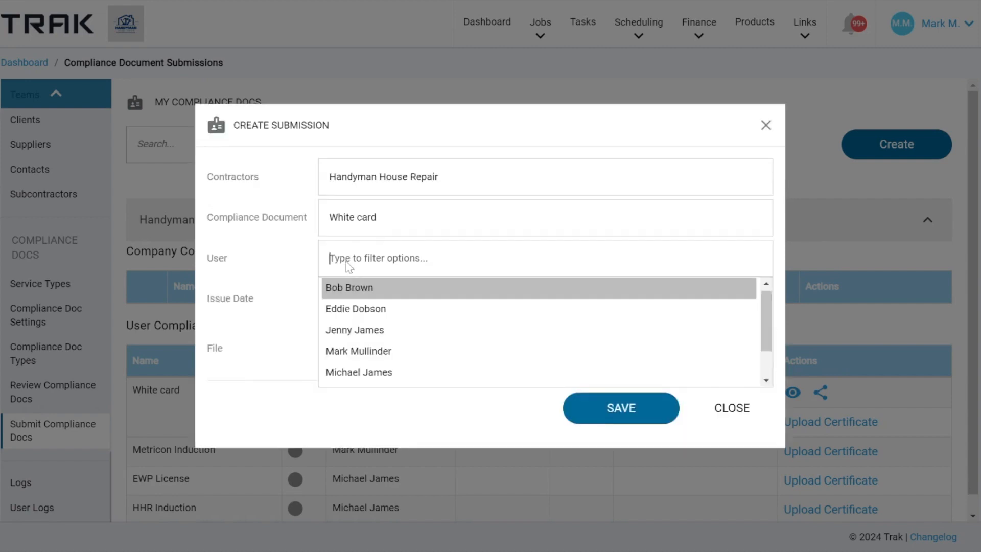
{"action": "type", "text": "mar"}
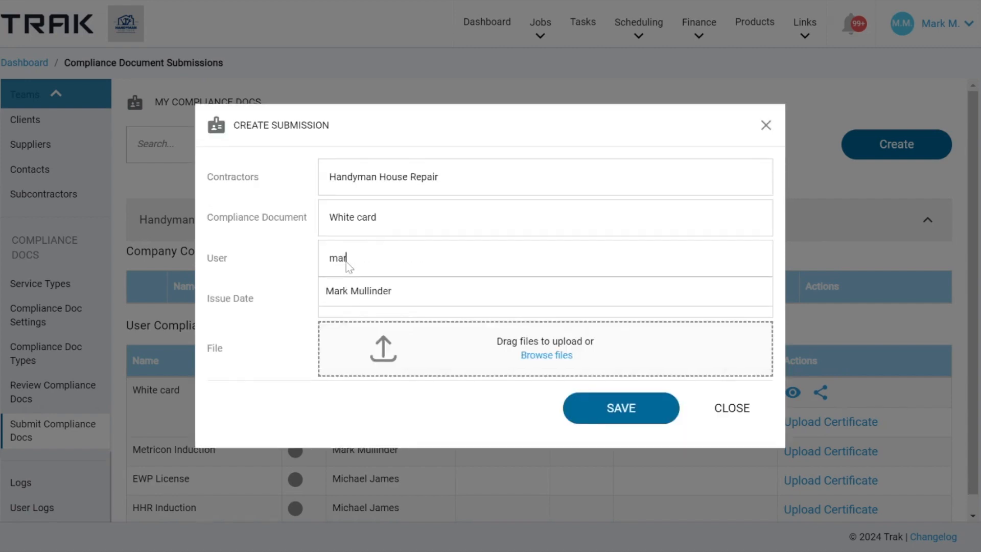
{"action": "left_click", "coordinate": [347, 292]}
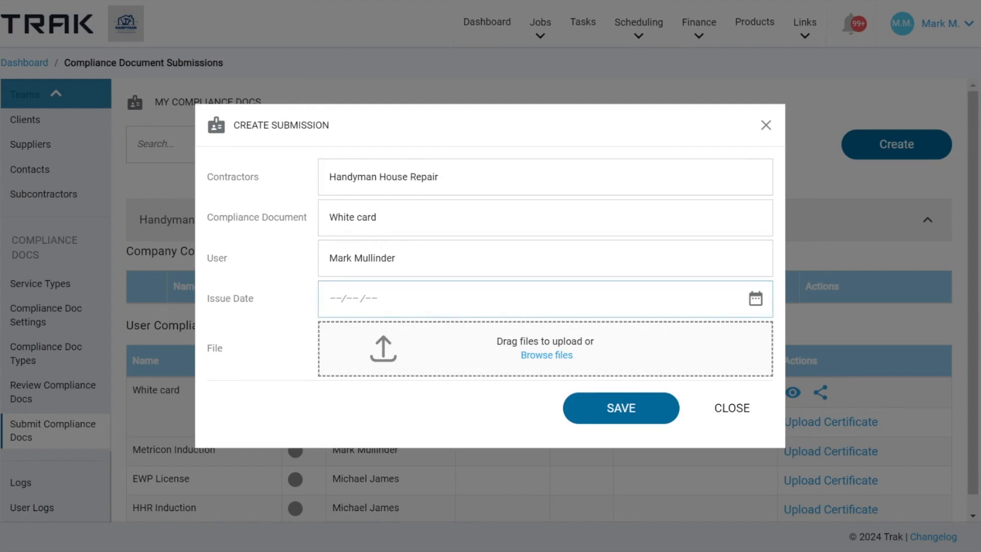
{"action": "key", "text": "Down"}
{"action": "key", "text": "Down"}
{"action": "key", "text": "Up"}
{"action": "key", "text": "Return"}
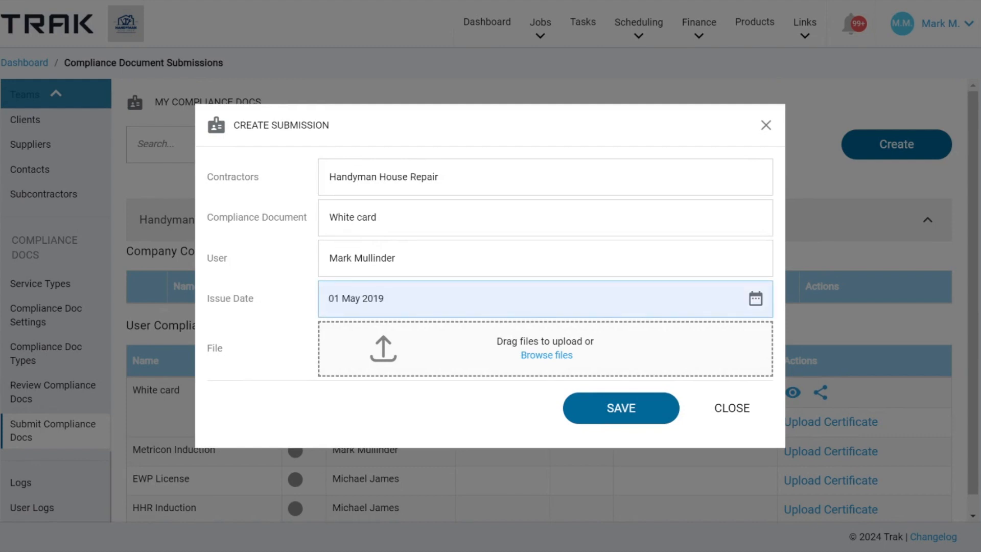
Attach white card.jpg to the White card submission and save it.
{"action": "left_click", "coordinate": [560, 358]}
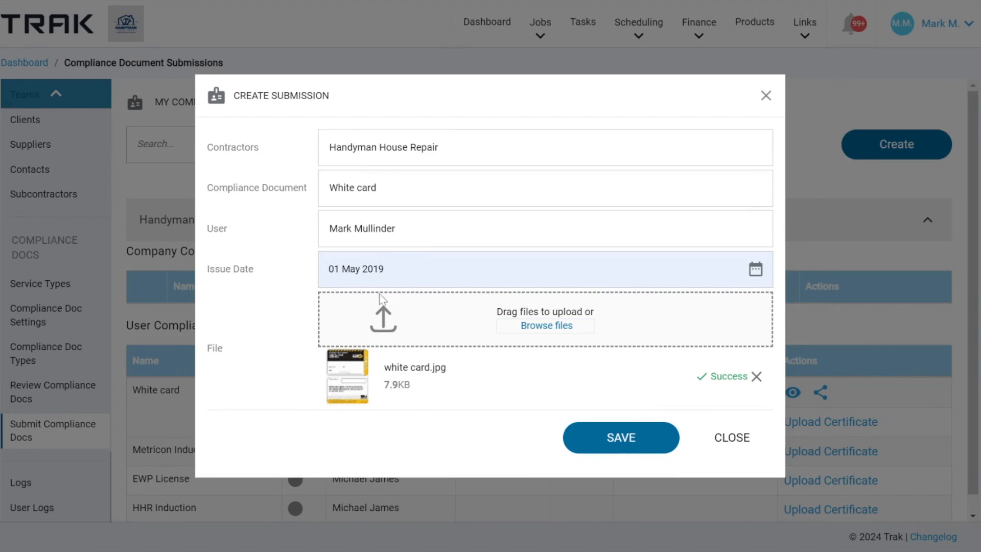
{"action": "left_click", "coordinate": [620, 446]}
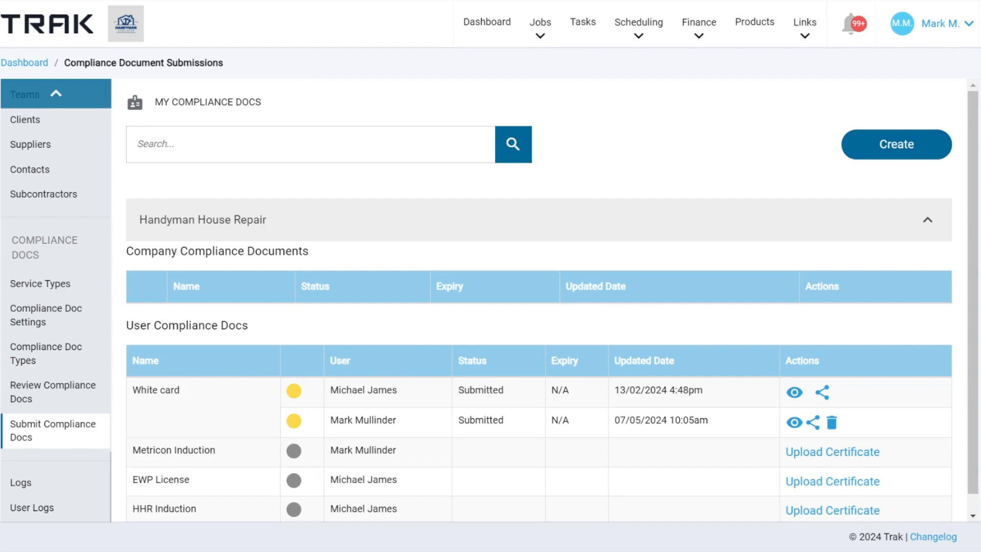
{"action": "scroll", "coordinate": [446, 337], "scroll_direction": "down", "scroll_amount": 1}
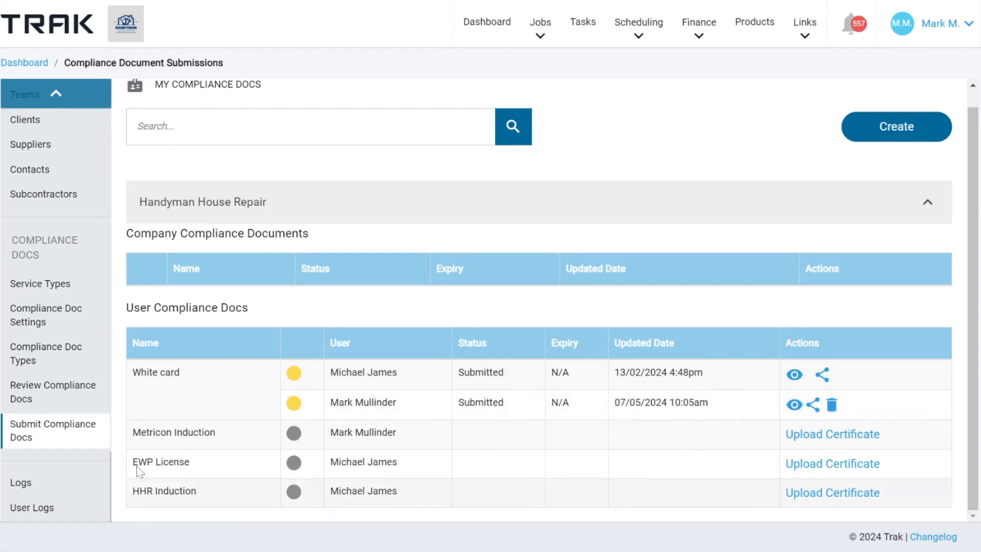
Examine who is notified of invalid job sign-on attempts and submitted documents in the compliance document settings.
{"action": "left_click", "coordinate": [32, 322]}
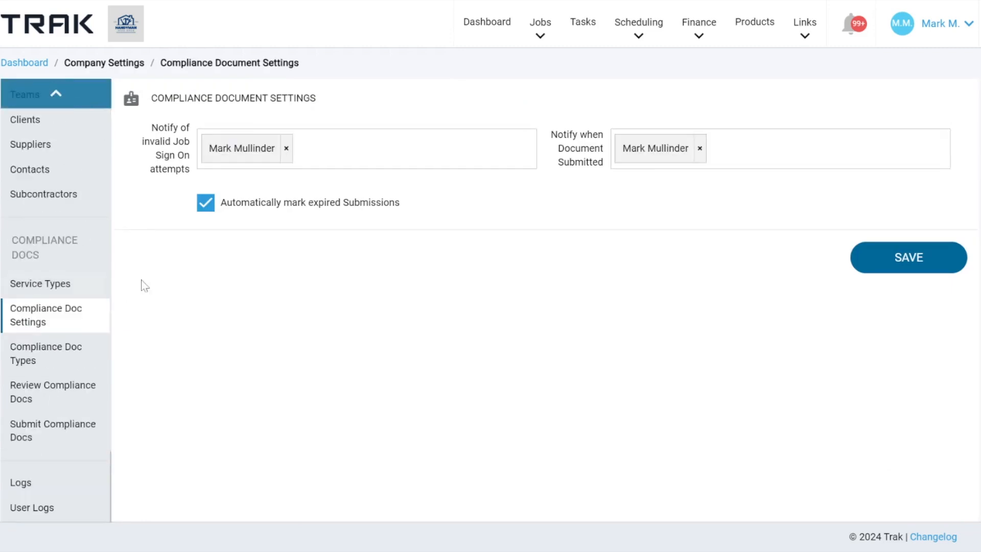
{"action": "left_click_drag", "start_coordinate": [148, 127], "coordinate": [190, 181]}
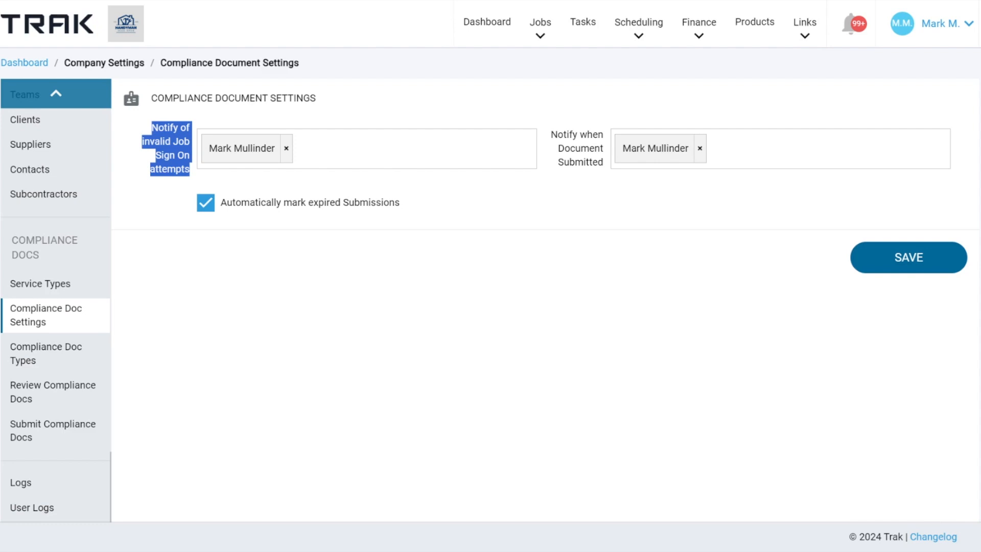
{"action": "left_click_drag", "start_coordinate": [548, 134], "coordinate": [605, 164]}
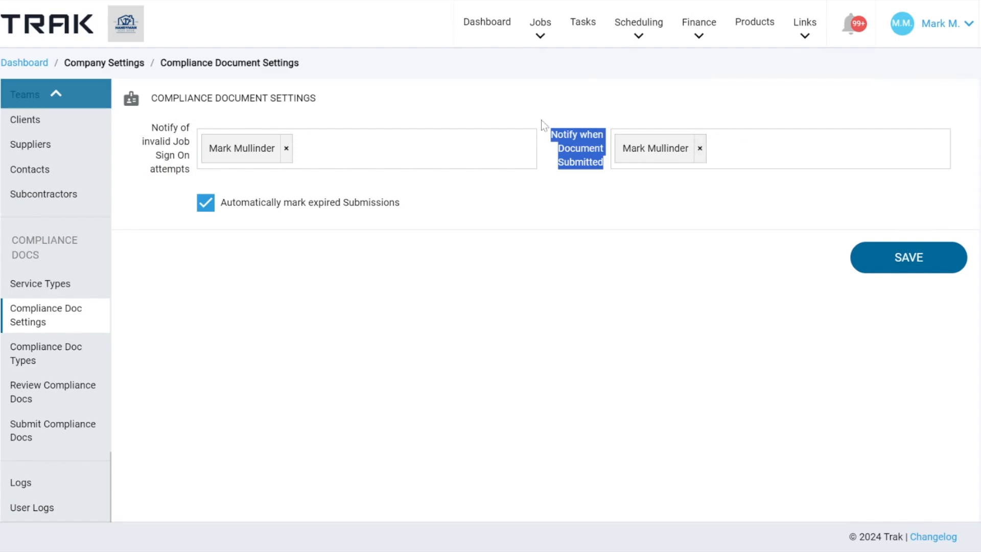
Check the notifications for the White card submission and close them.
{"action": "left_click", "coordinate": [849, 24]}
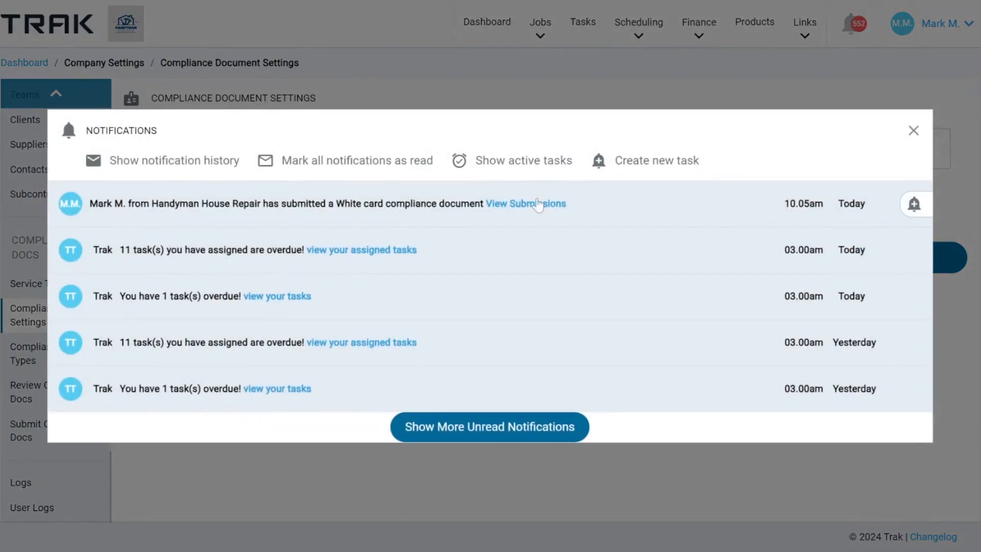
{"action": "left_click_drag", "start_coordinate": [108, 210], "coordinate": [596, 212]}
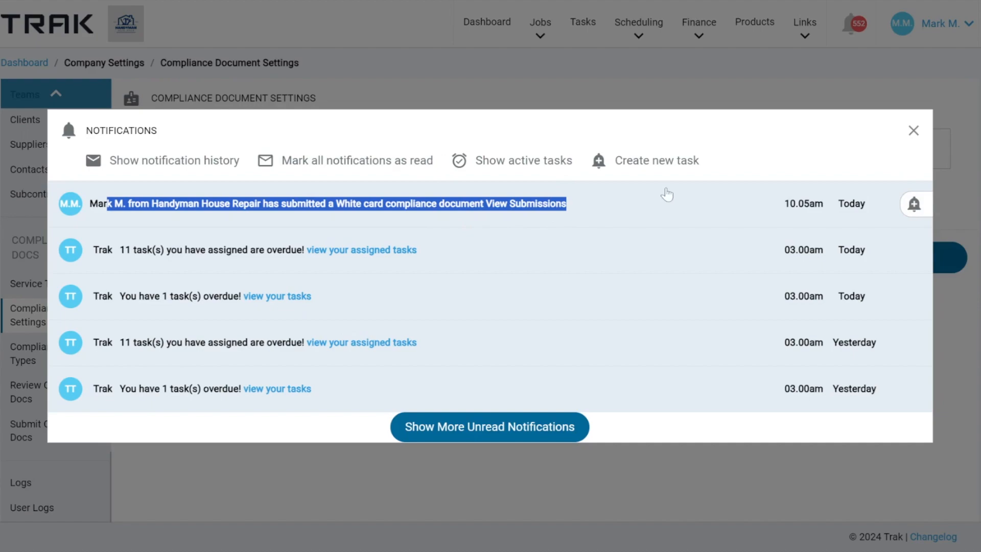
{"action": "left_click", "coordinate": [912, 132]}
Go to the page for reviewing compliance documents and look through the submissions of Handyman House Repair and Giggle Contracting.
{"action": "left_click", "coordinate": [944, 26]}
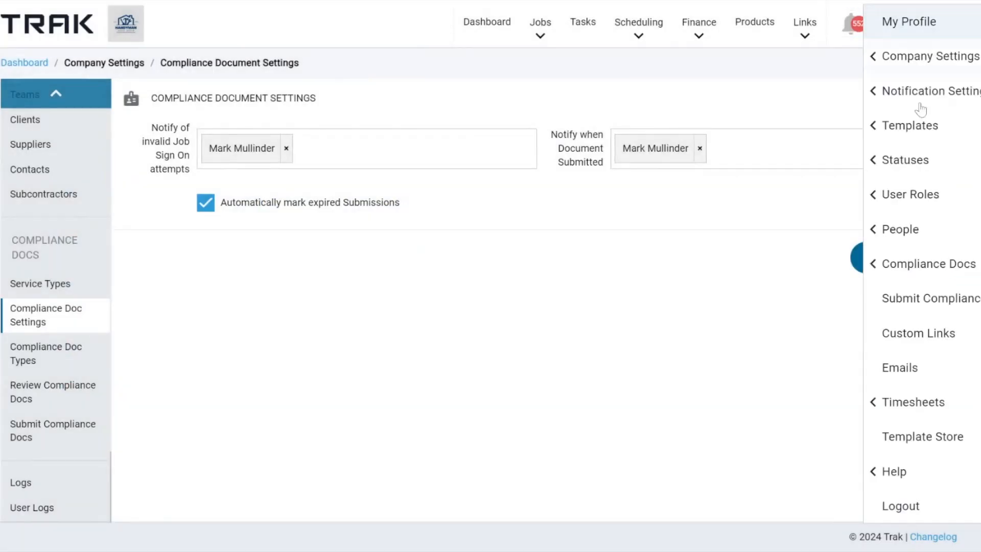
{"action": "mouse_move", "coordinate": [883, 263]}
{"action": "left_click", "coordinate": [752, 367]}
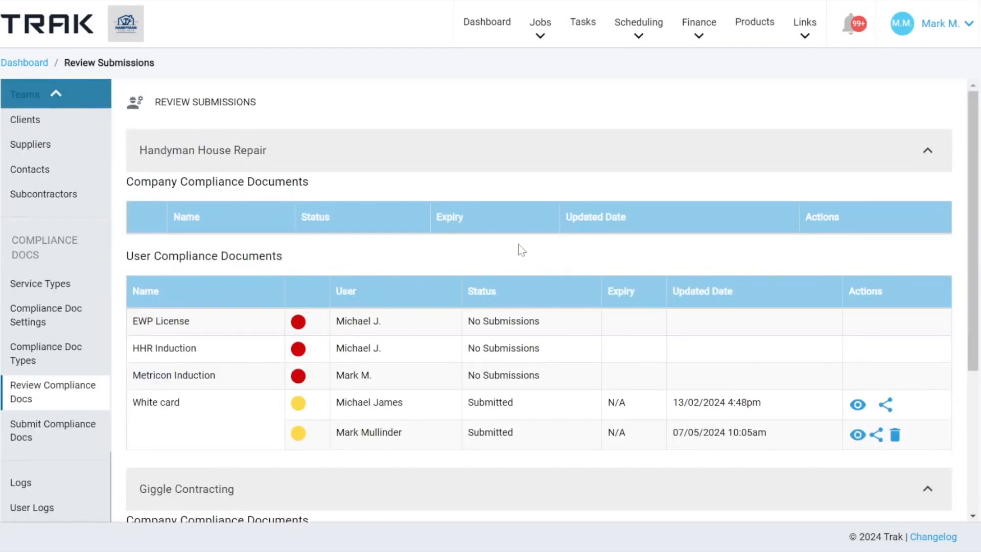
{"action": "scroll", "coordinate": [520, 250], "scroll_direction": "down", "scroll_amount": 2}
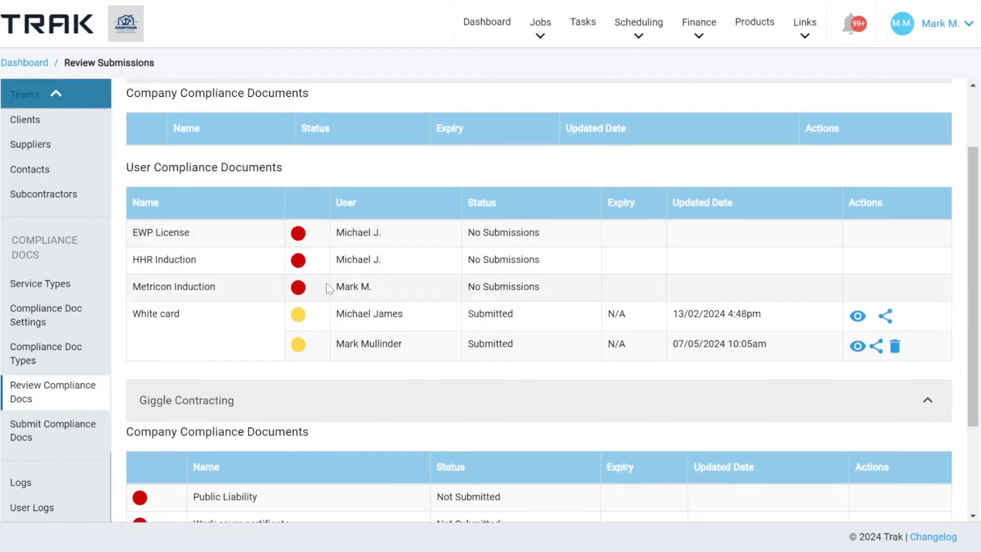
{"action": "scroll", "coordinate": [391, 369], "scroll_direction": "down", "scroll_amount": 3}
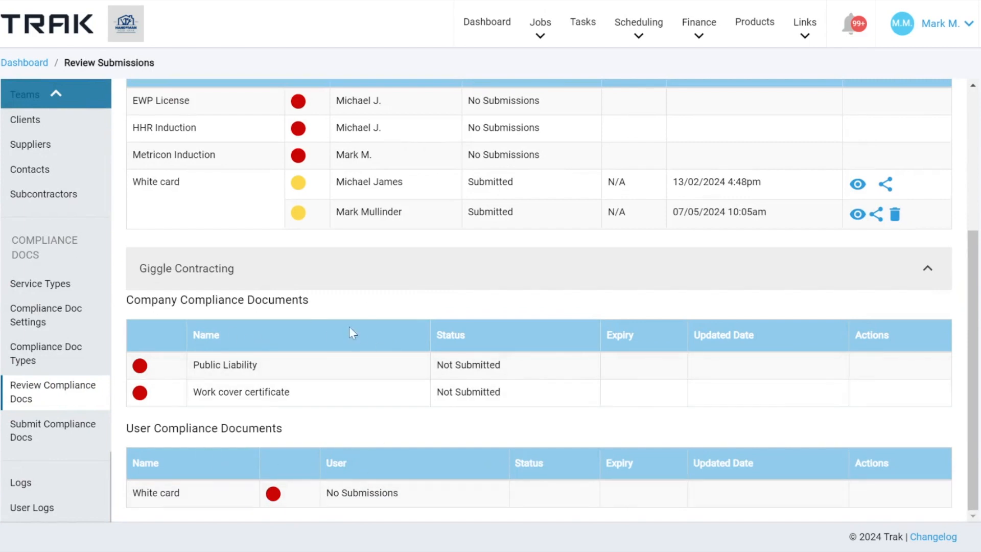
{"action": "scroll", "coordinate": [349, 333], "scroll_direction": "up", "scroll_amount": 3}
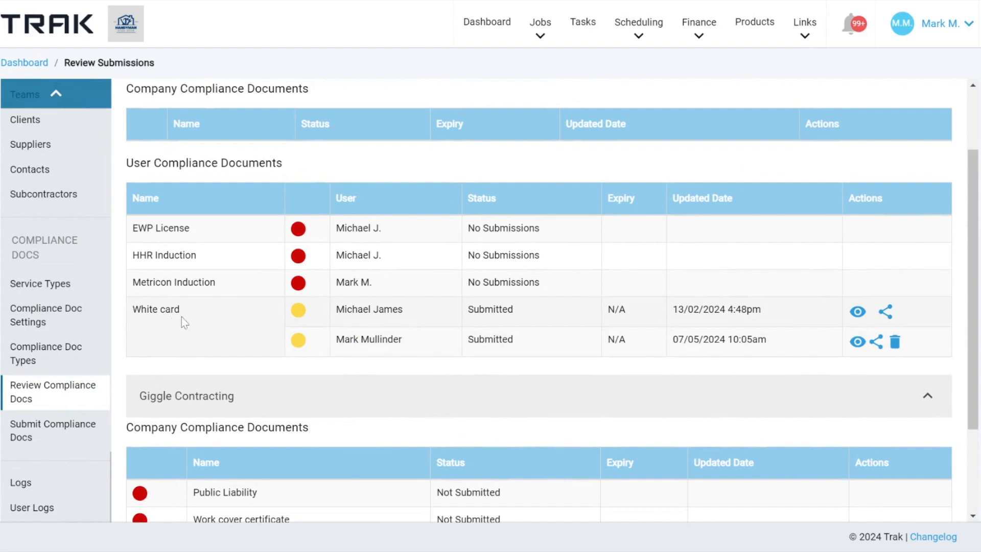
Open the details of the signed-in user's White card submission and approve it.
{"action": "left_click", "coordinate": [857, 342]}
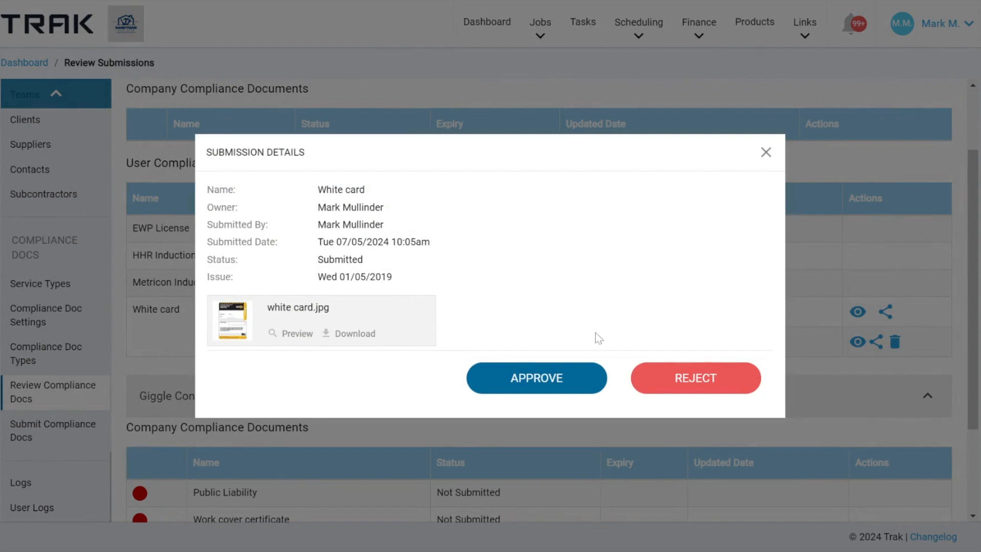
{"action": "left_click", "coordinate": [521, 381]}
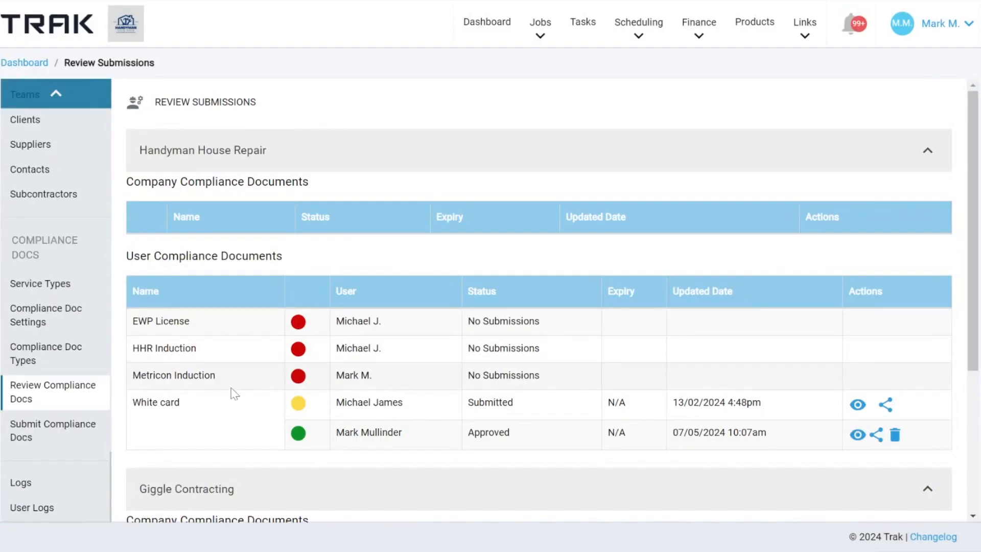
{"action": "left_click_drag", "start_coordinate": [327, 434], "coordinate": [720, 434]}
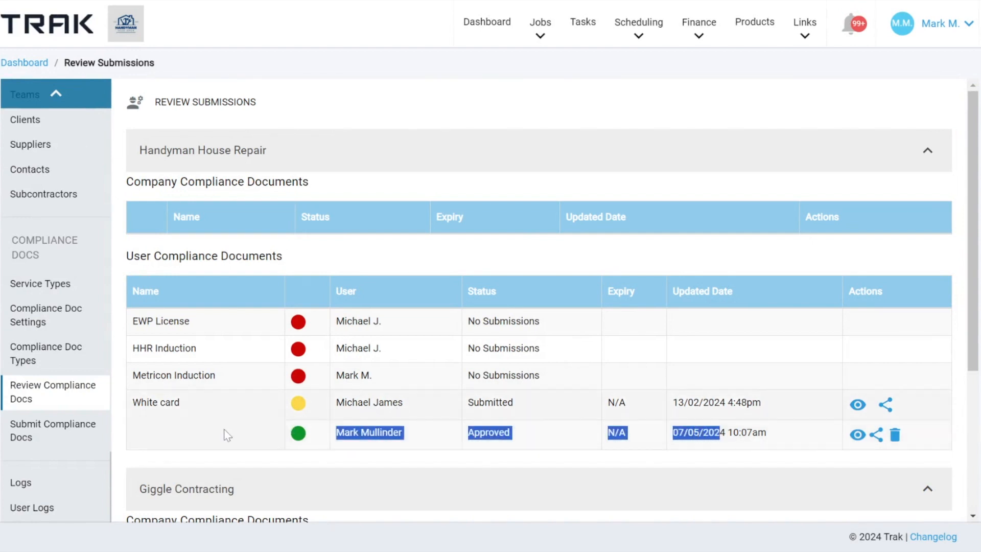